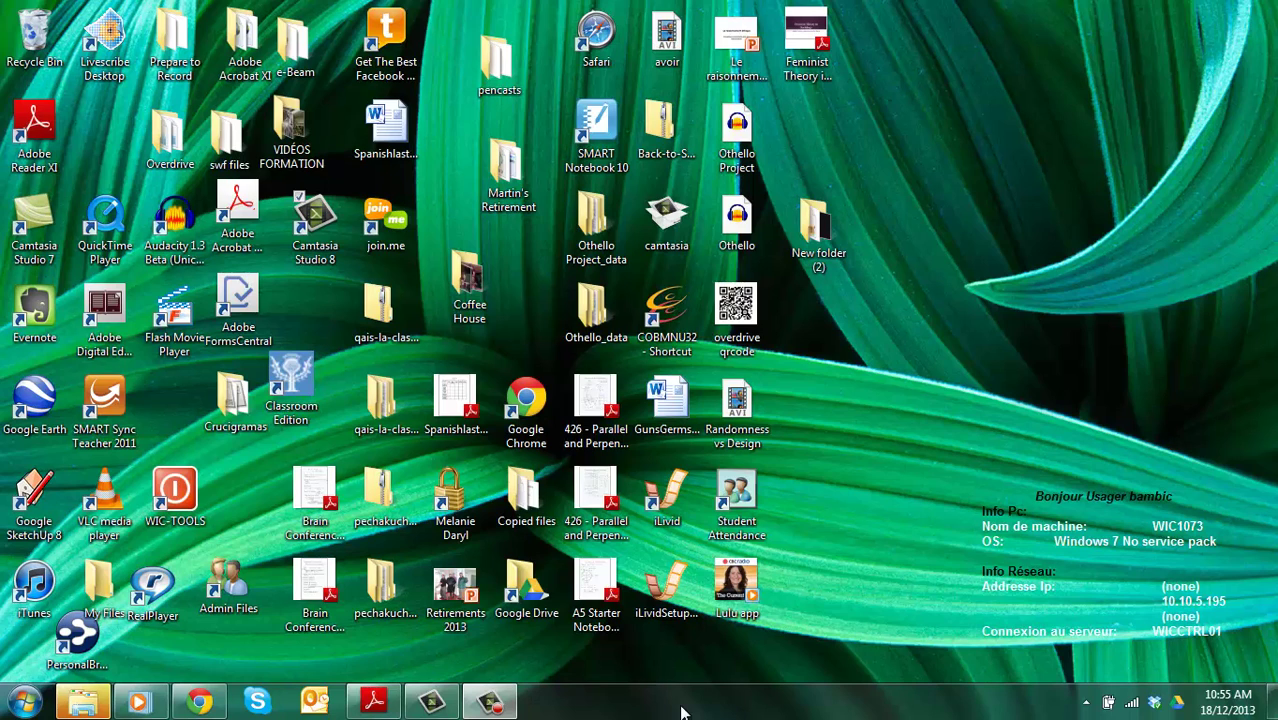
- Bring up the FLIPVIDEO (E:) AutoPlay dialog from the taskbar and glance at the Start menu
left_click(83, 706)
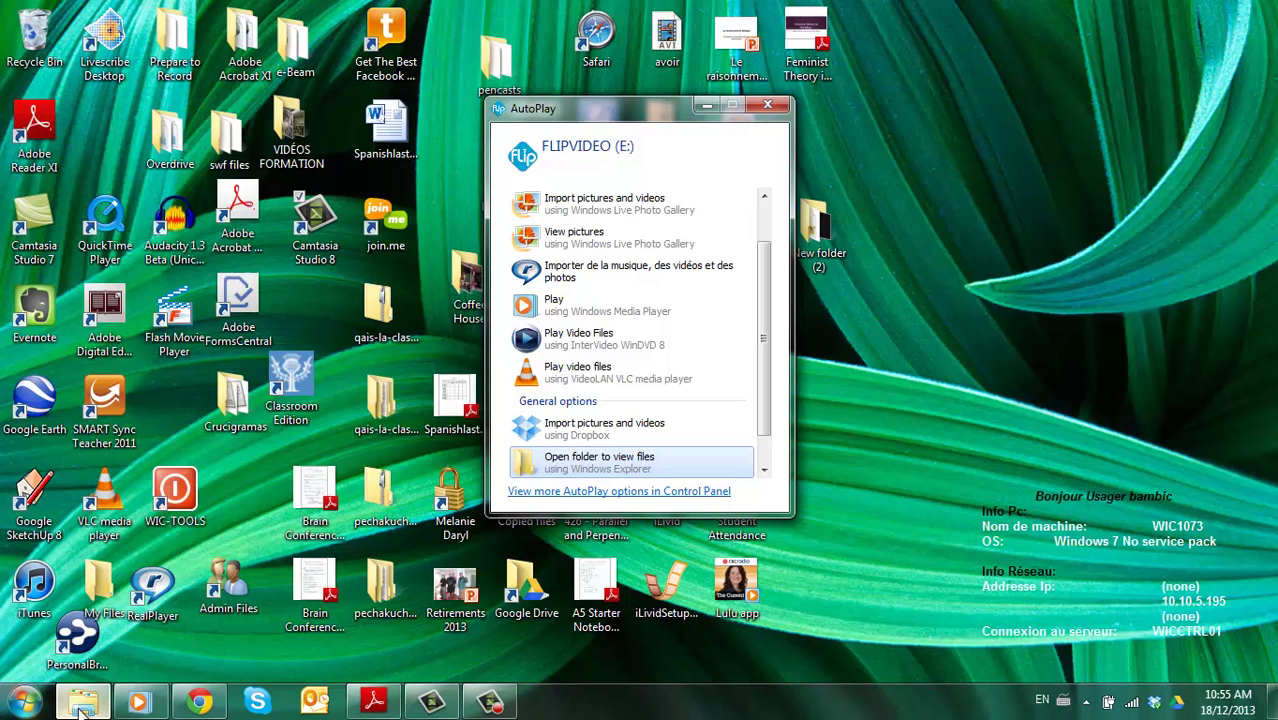
mouse_move(84, 706)
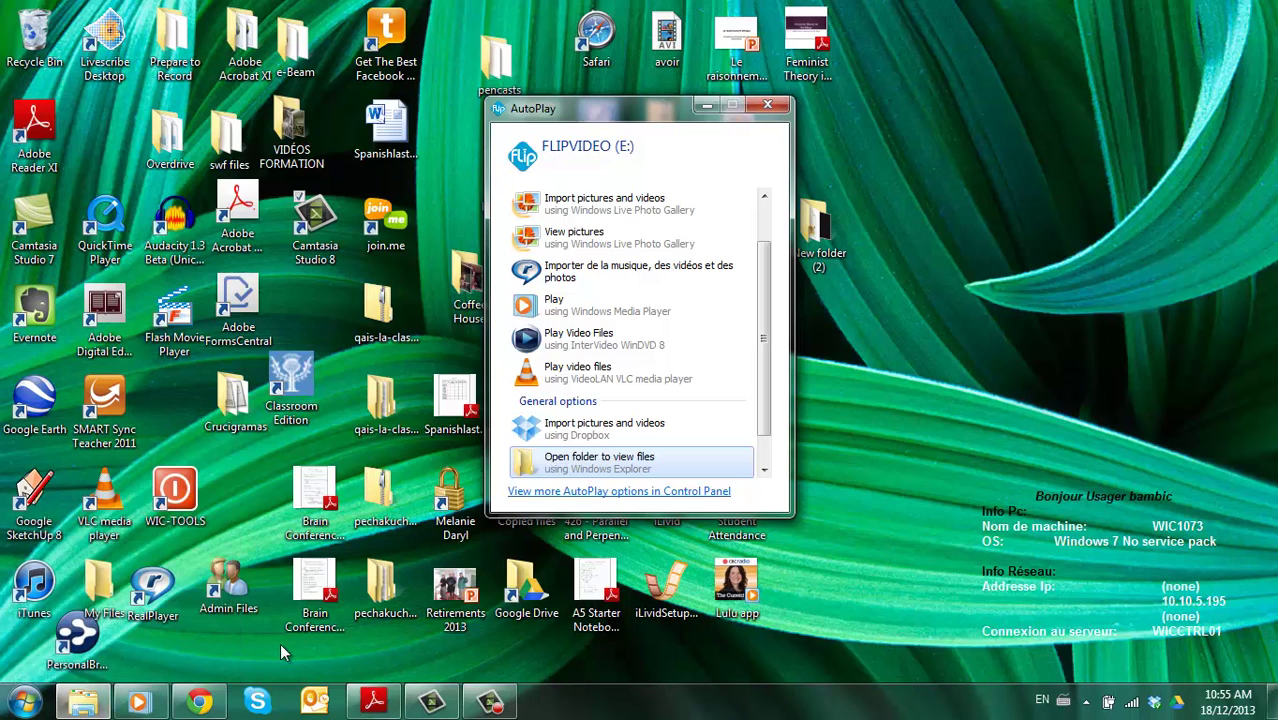
left_click(24, 703)
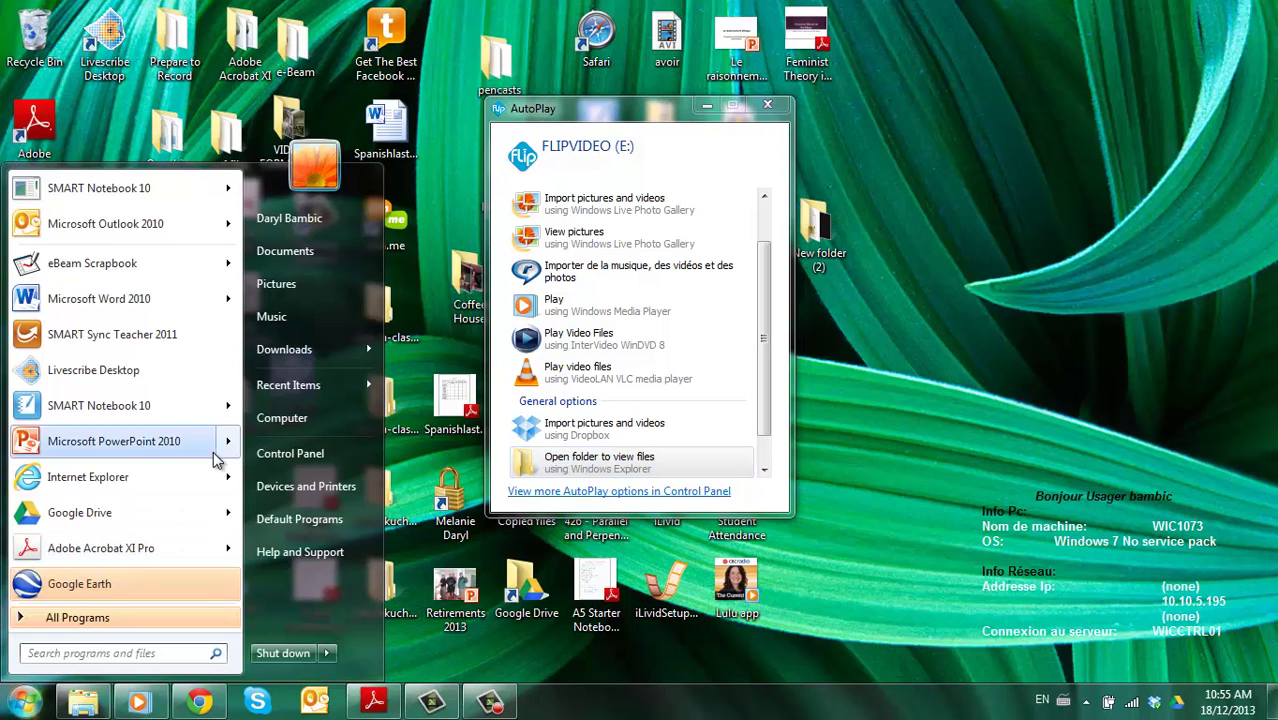
- Browse FLIPVIDEO (E:) to DCIM\100VIDEO to locate VID00001, then minimize Explorer
left_click(289, 421)
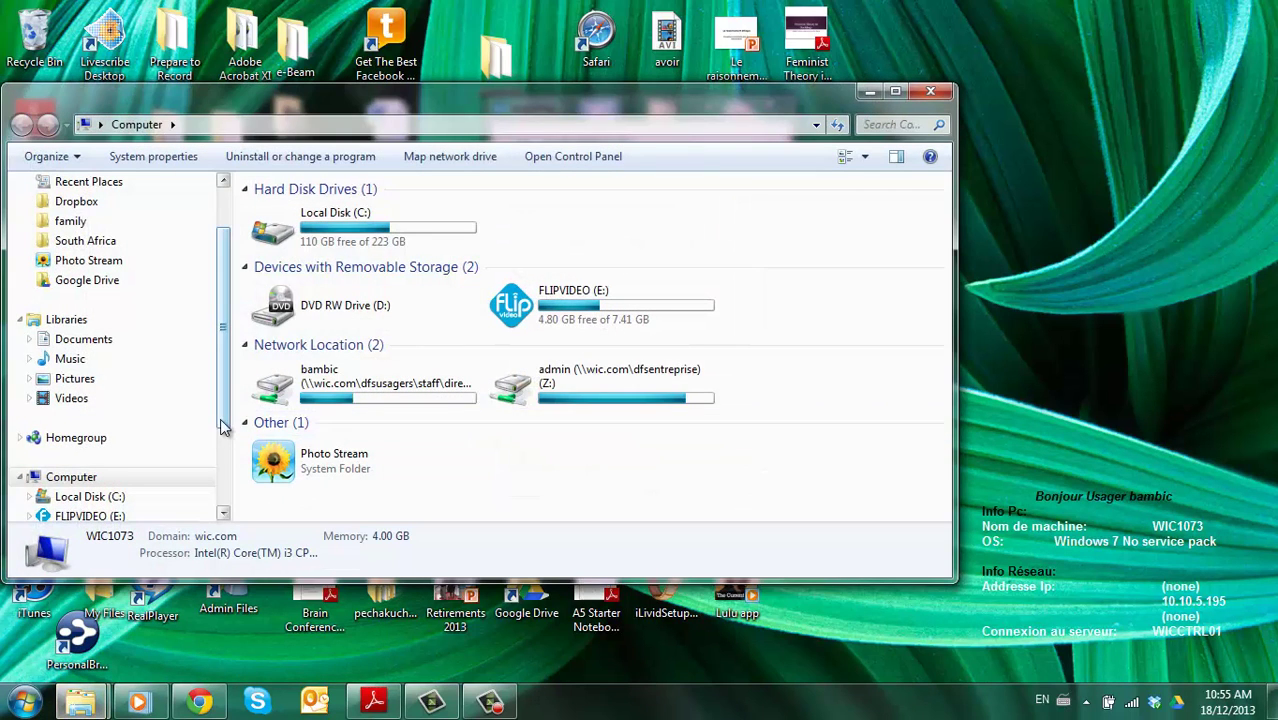
left_click_drag(218, 428, 222, 468)
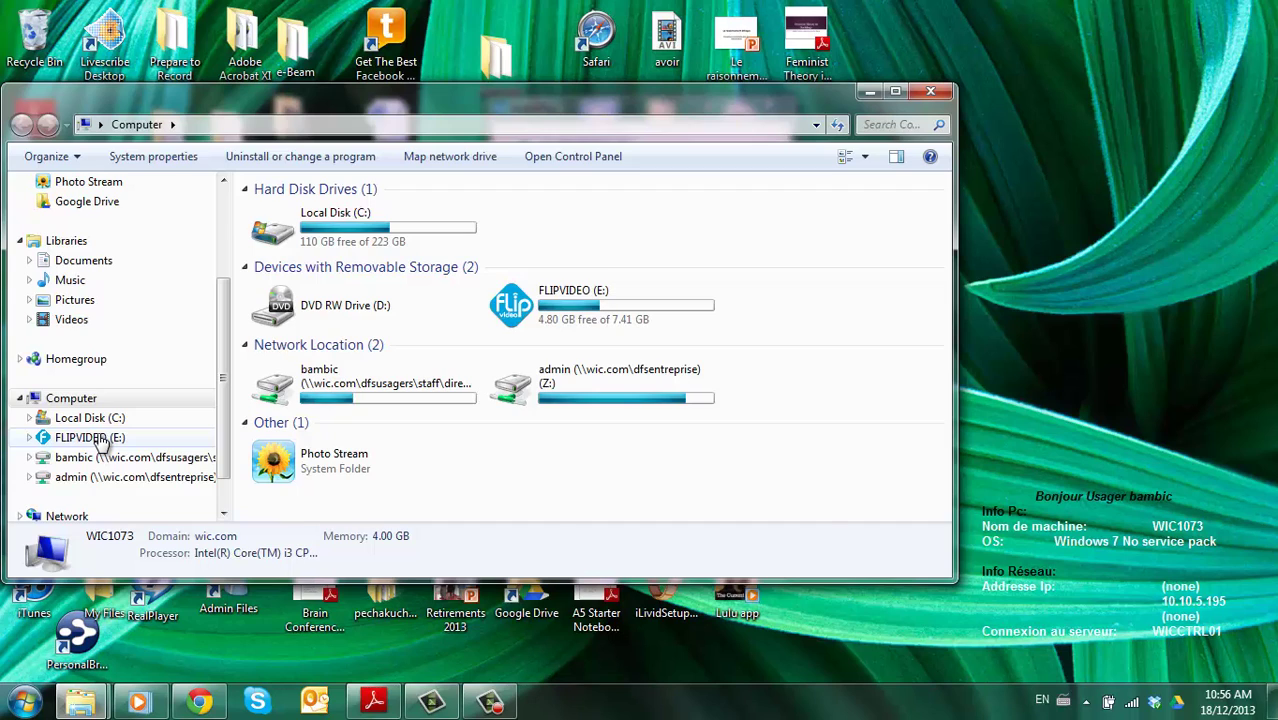
left_click(100, 440)
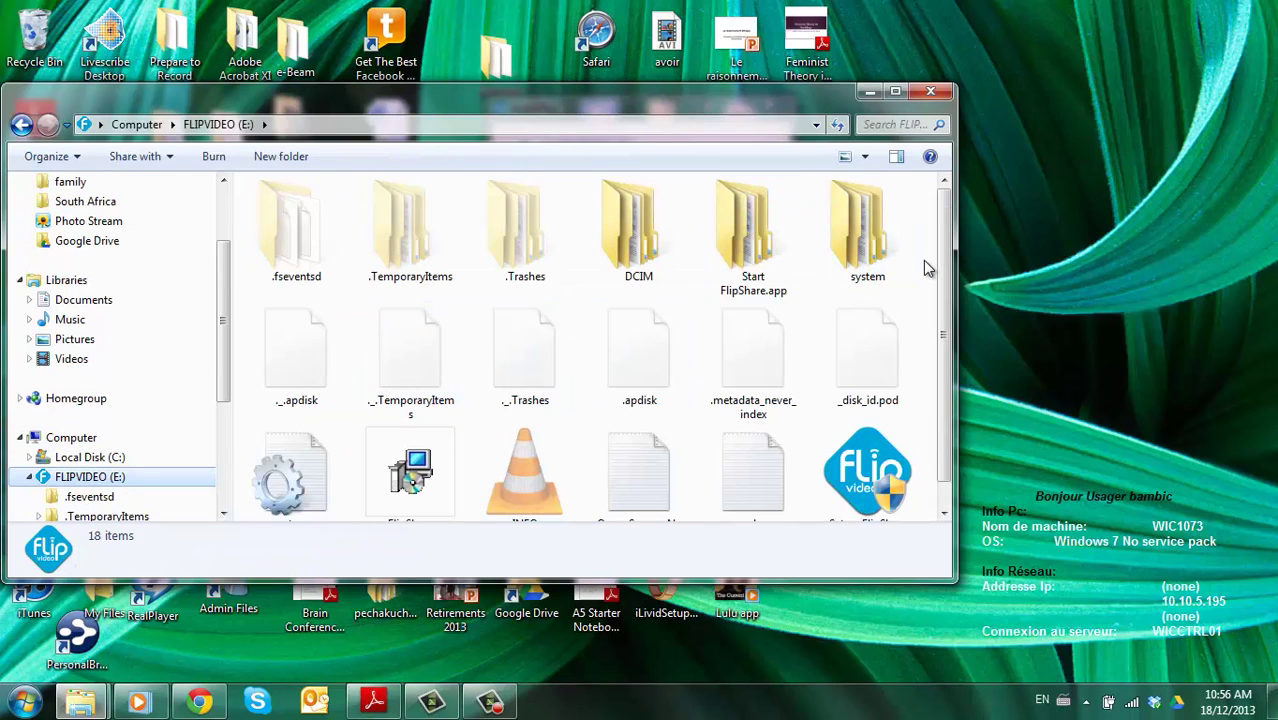
double_click(628, 236)
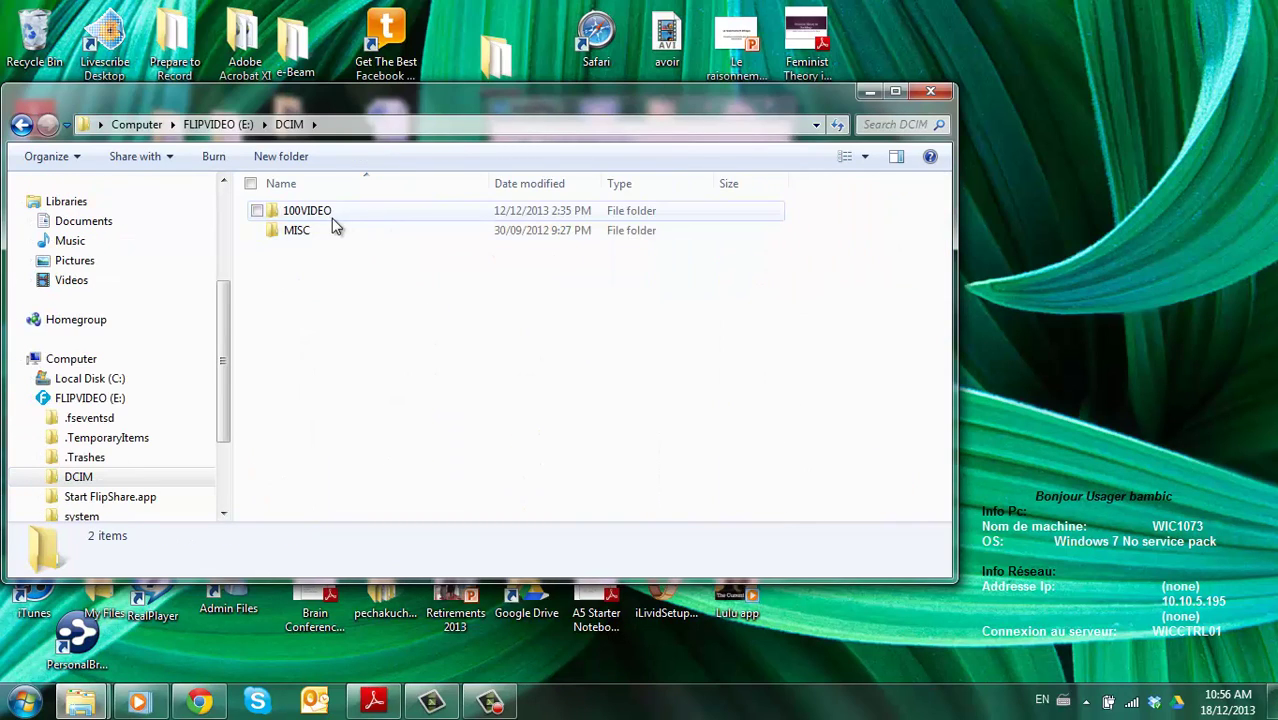
double_click(305, 214)
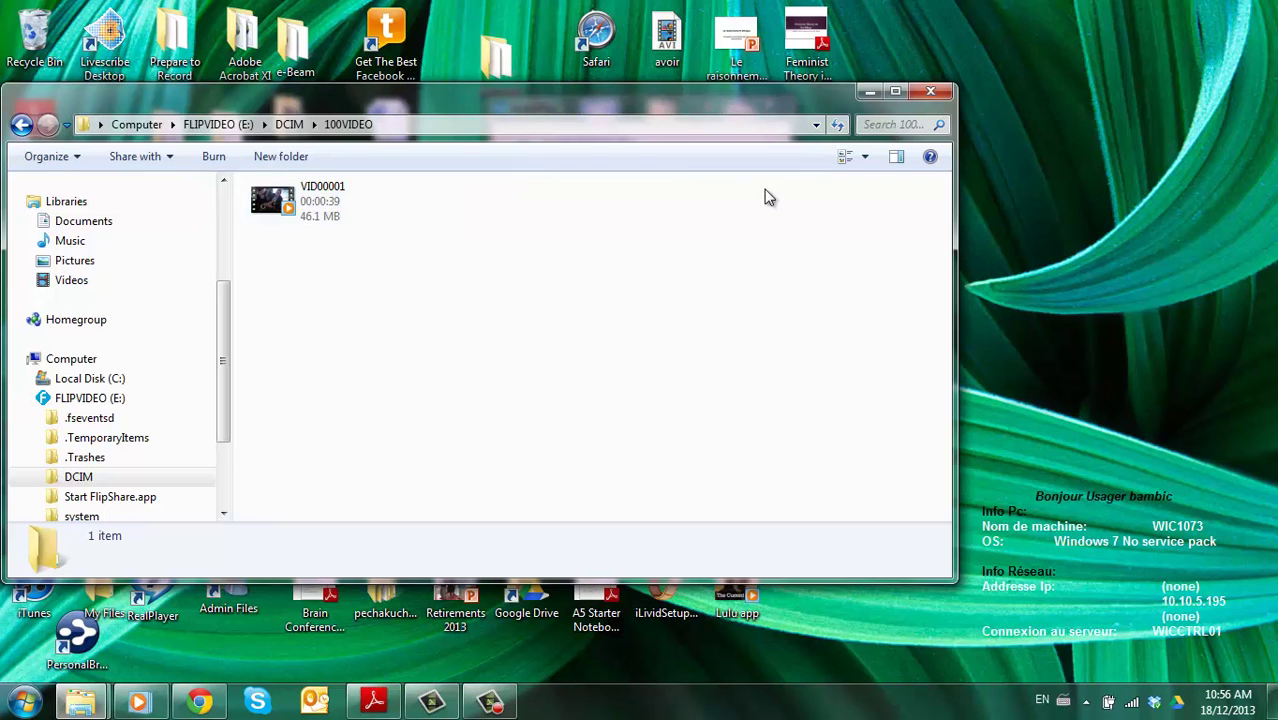
left_click(870, 93)
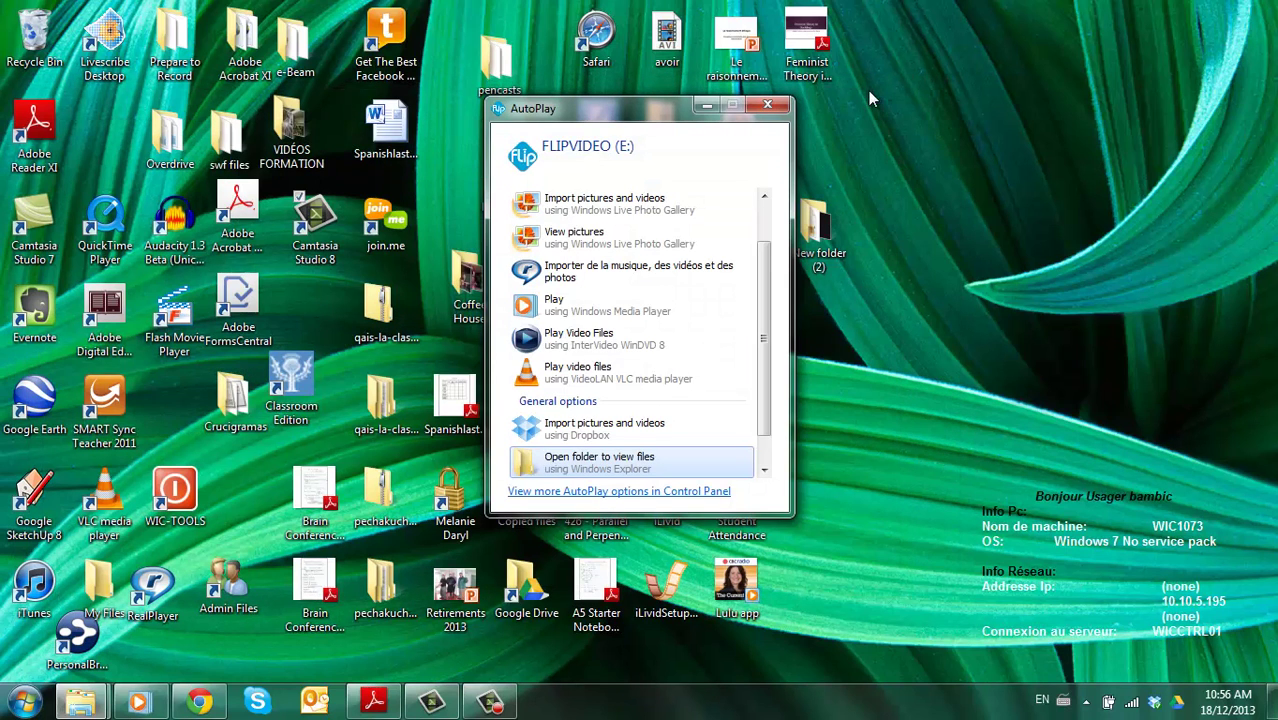
- Close AutoPlay, return to the Google Drive tab and choose Upload > Files
left_click(708, 107)
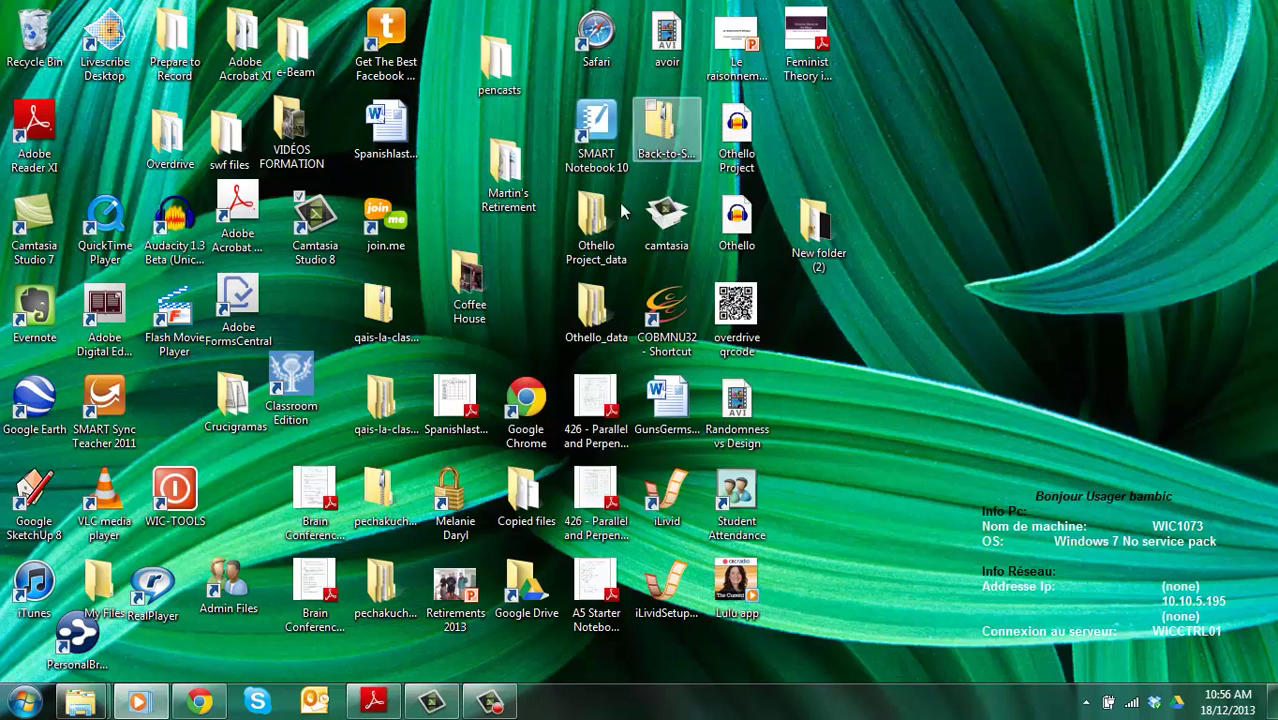
left_click(197, 705)
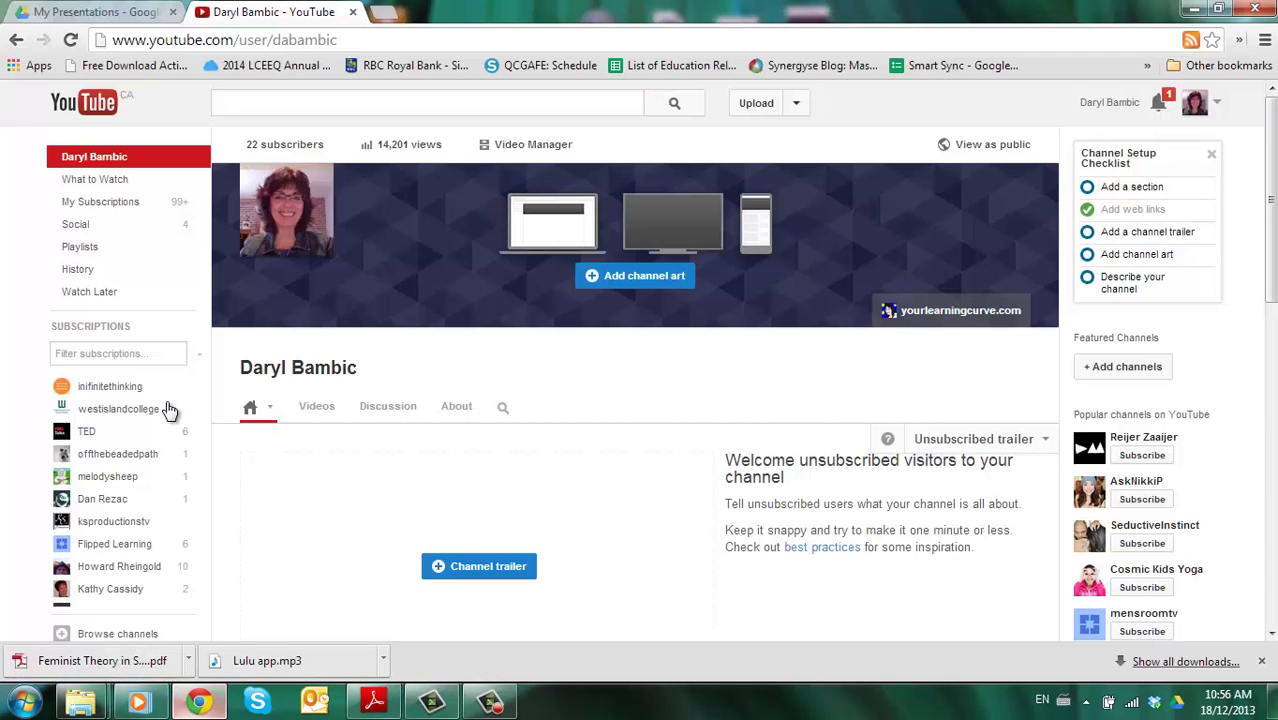
left_click(110, 14)
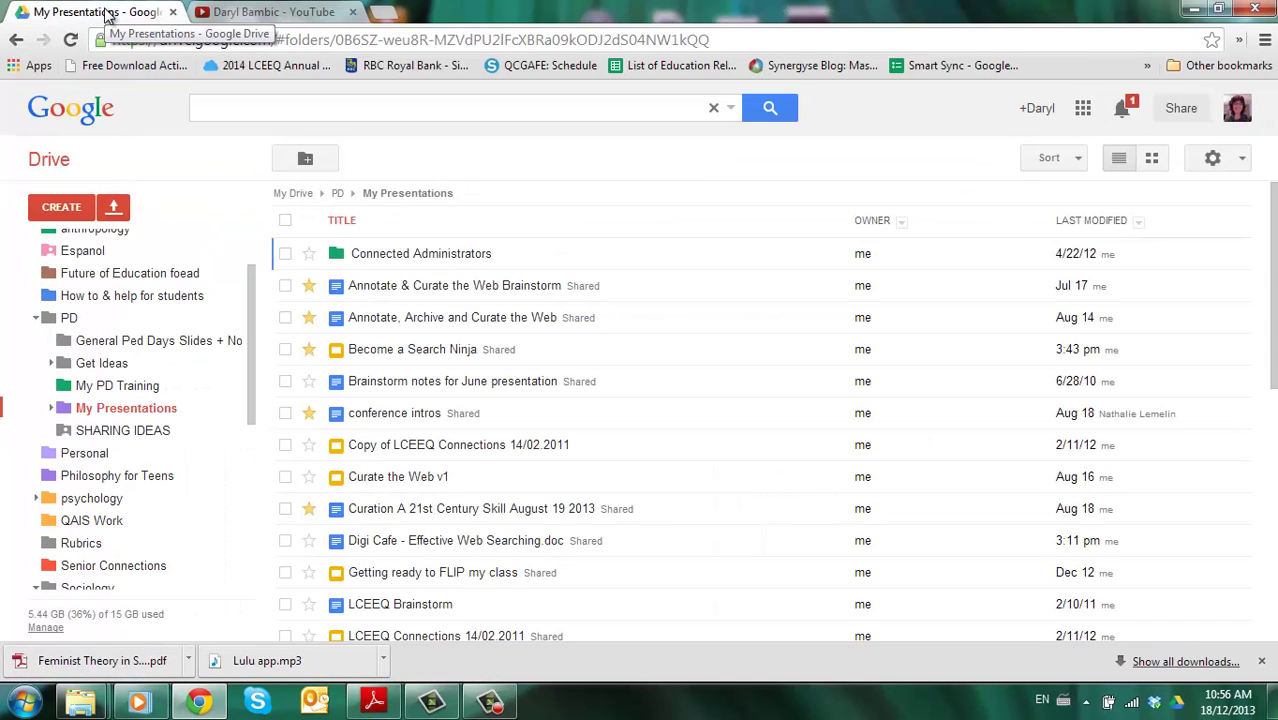
left_click(115, 209)
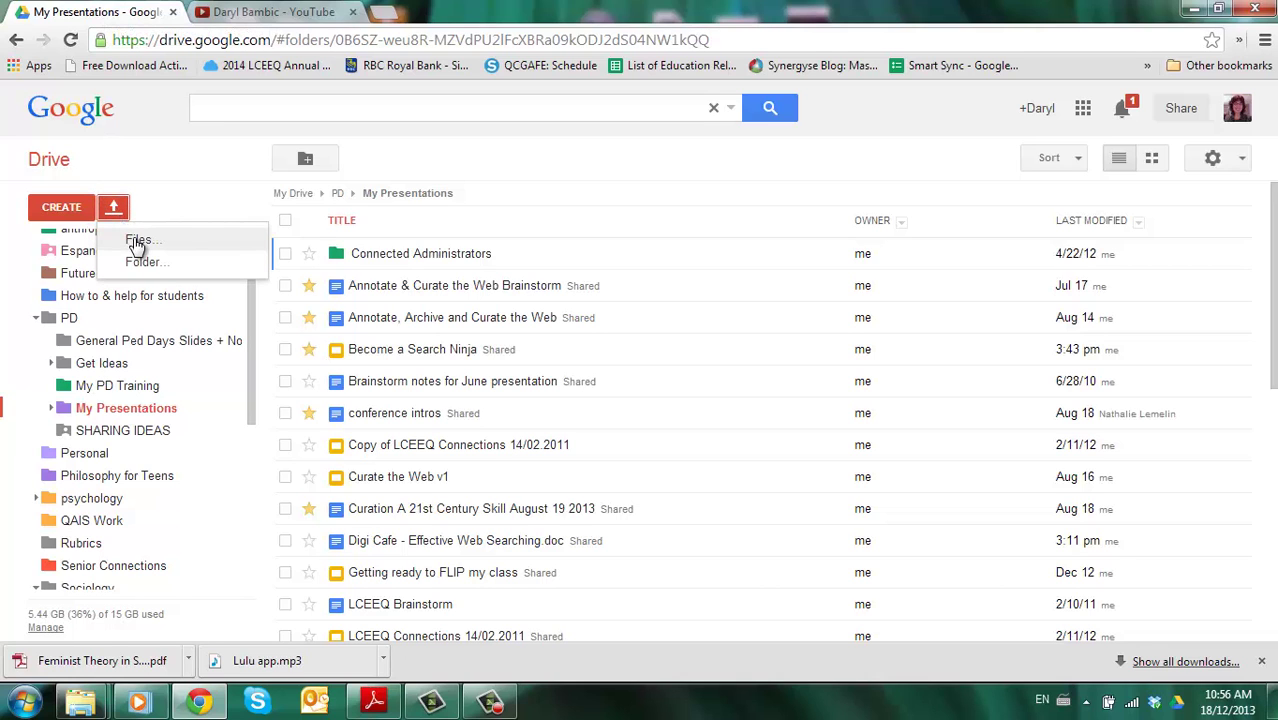
left_click(137, 243)
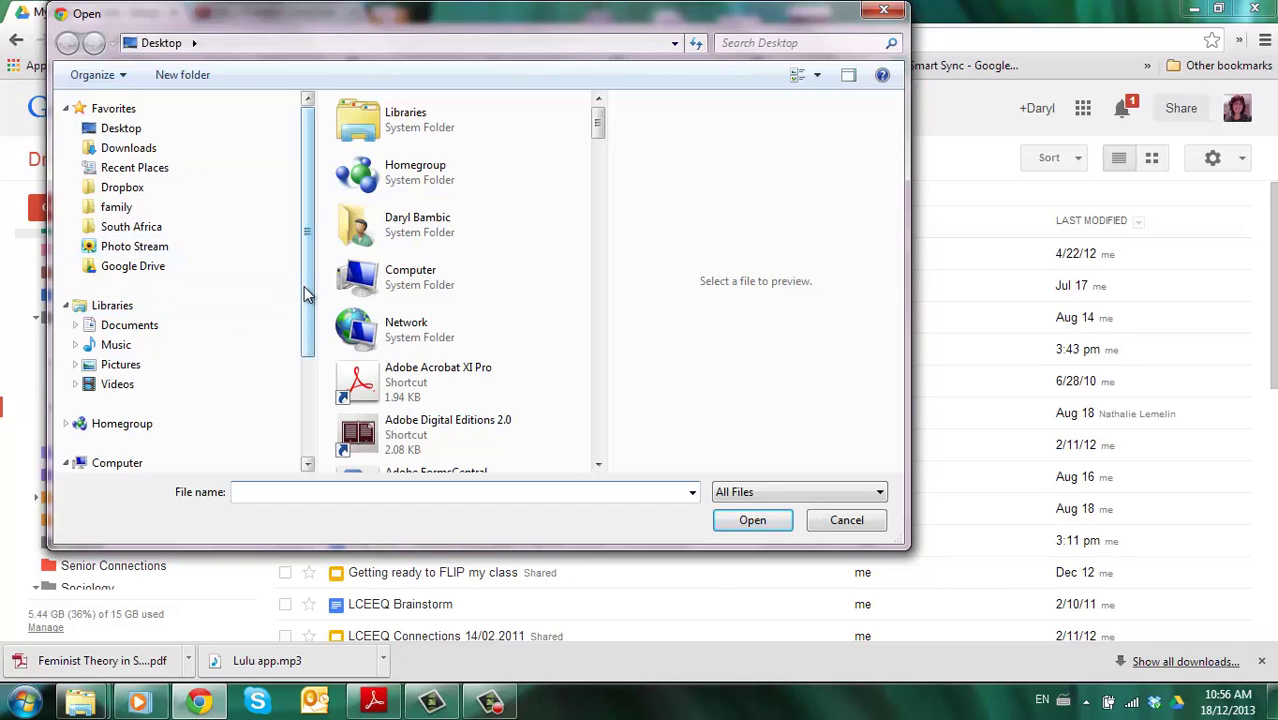
- Upload VID00001 from FLIPVIDEO (E:)\DCIM\100VIDEO into the My Presentations folder
left_click_drag(304, 286, 305, 372)
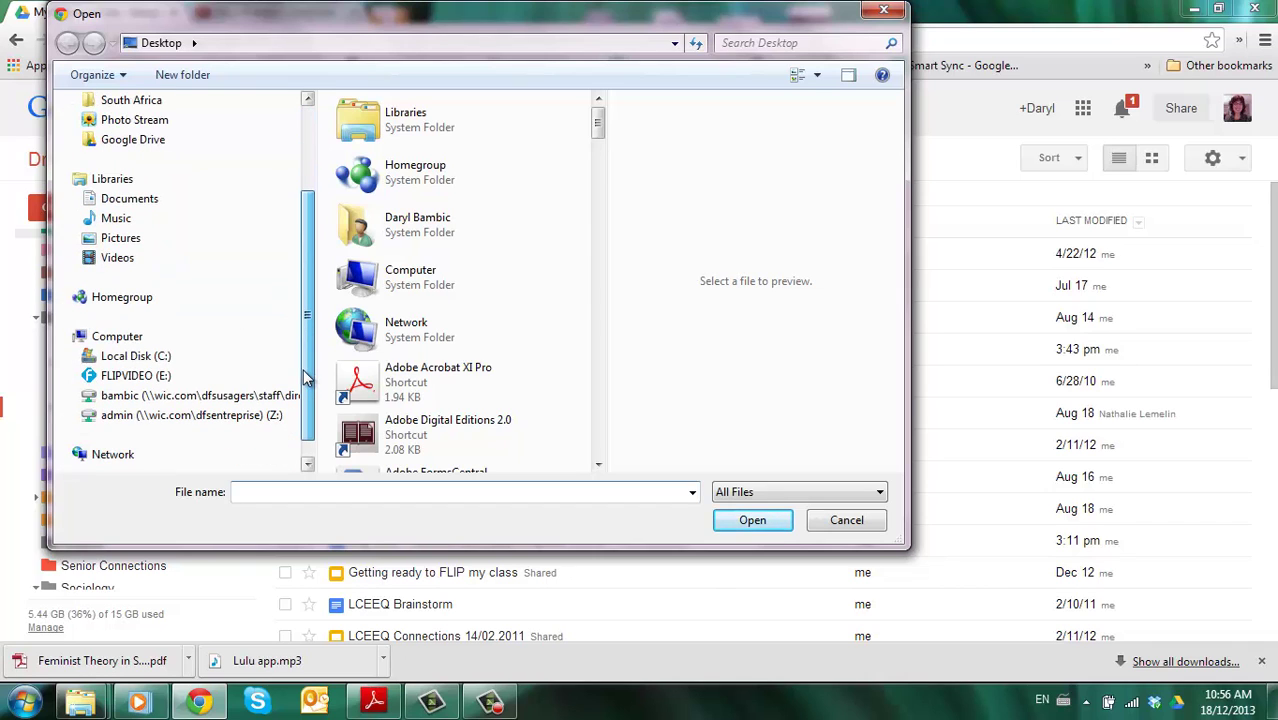
left_click(146, 377)
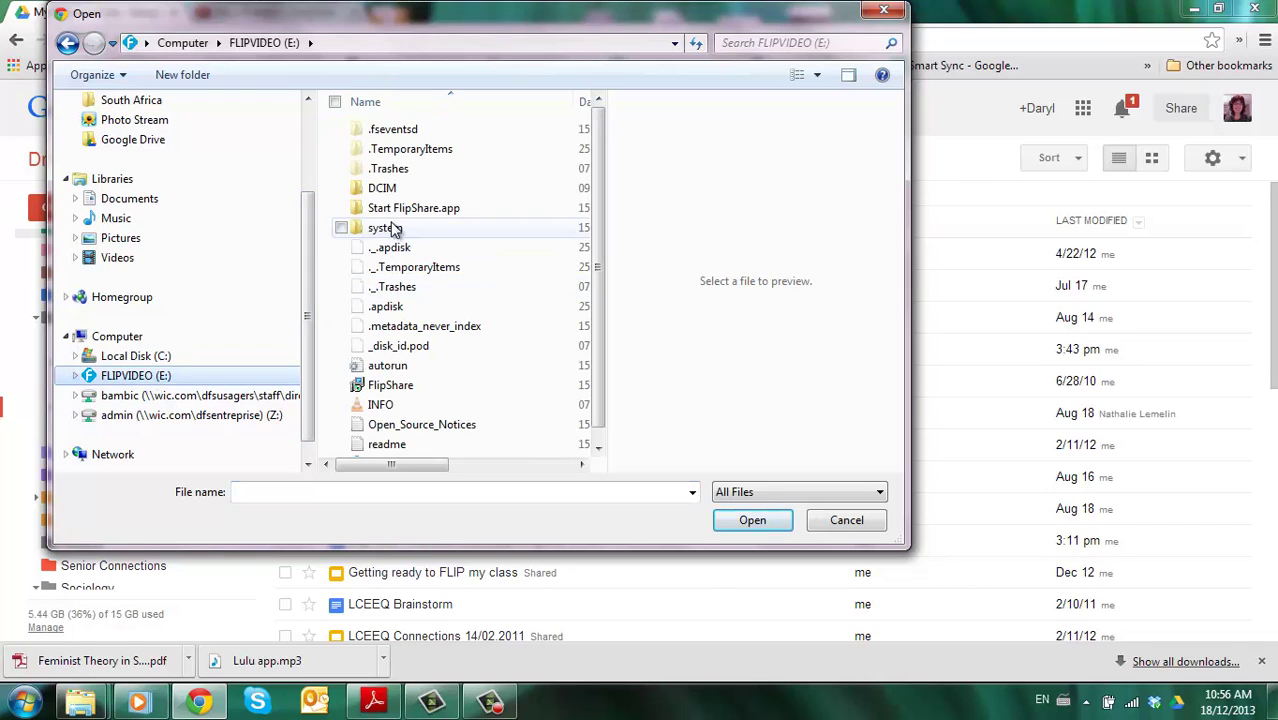
left_click(386, 192)
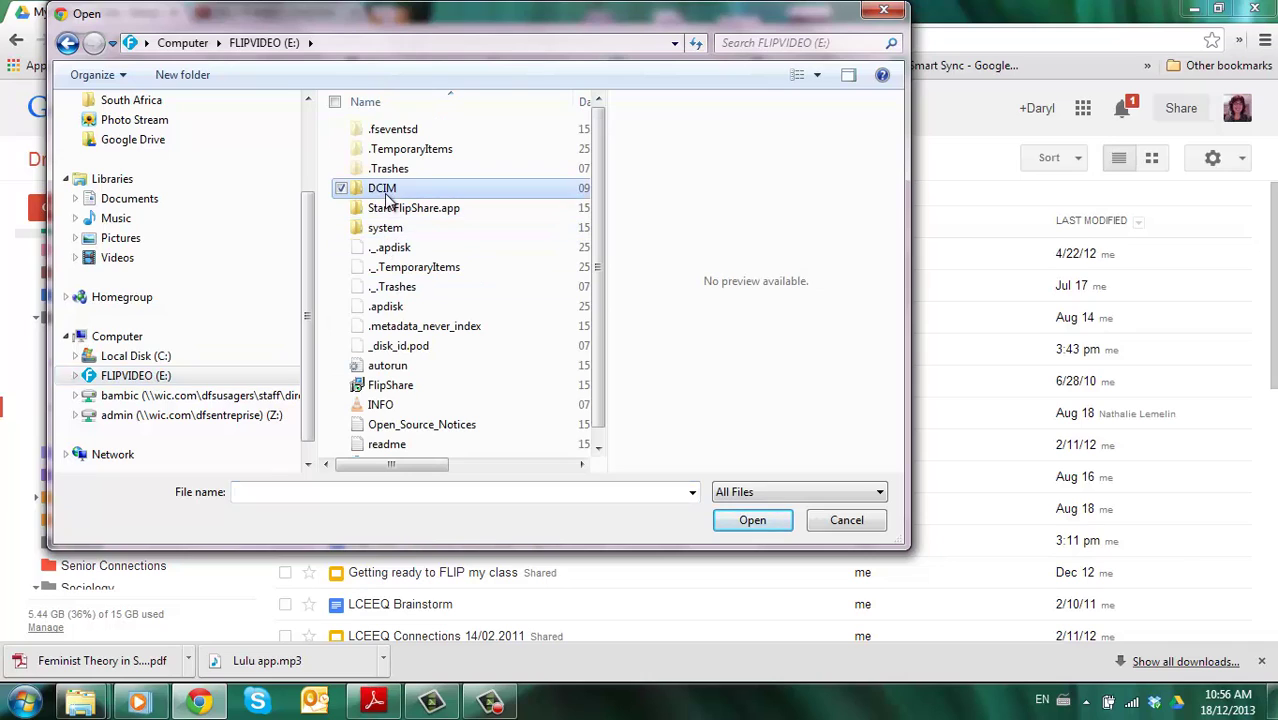
left_click(760, 521)
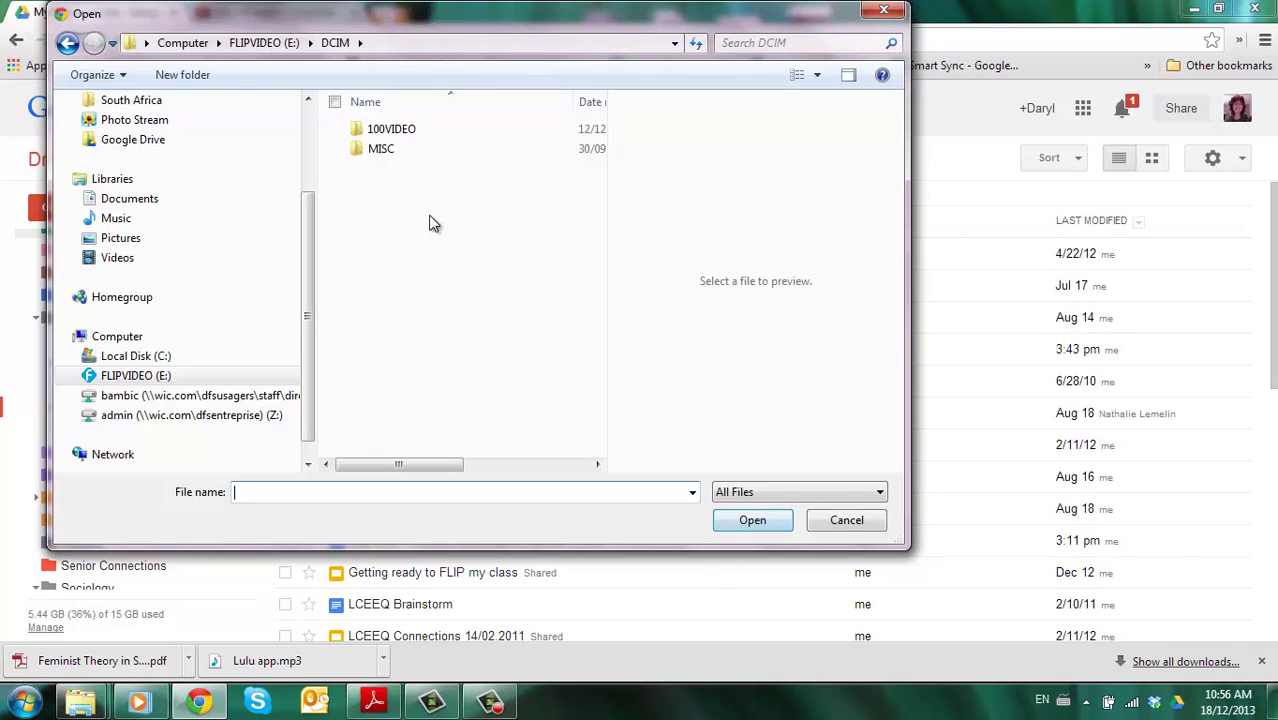
double_click(391, 133)
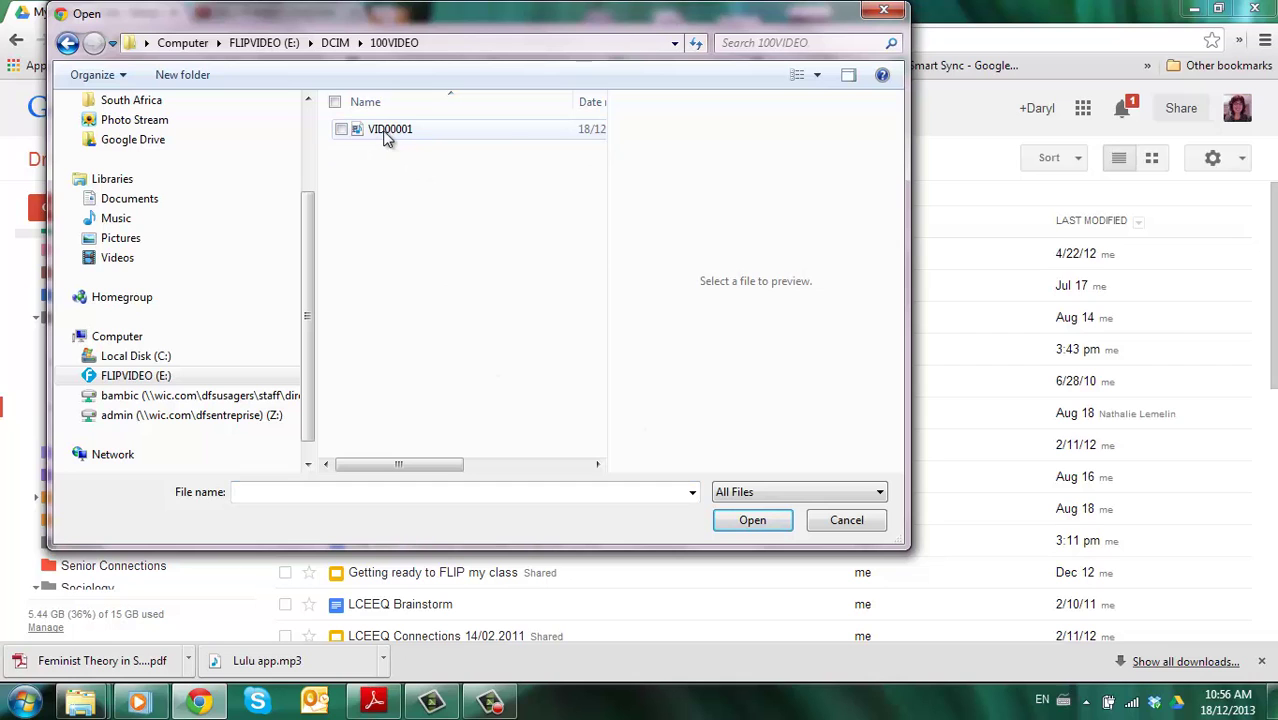
left_click(390, 133)
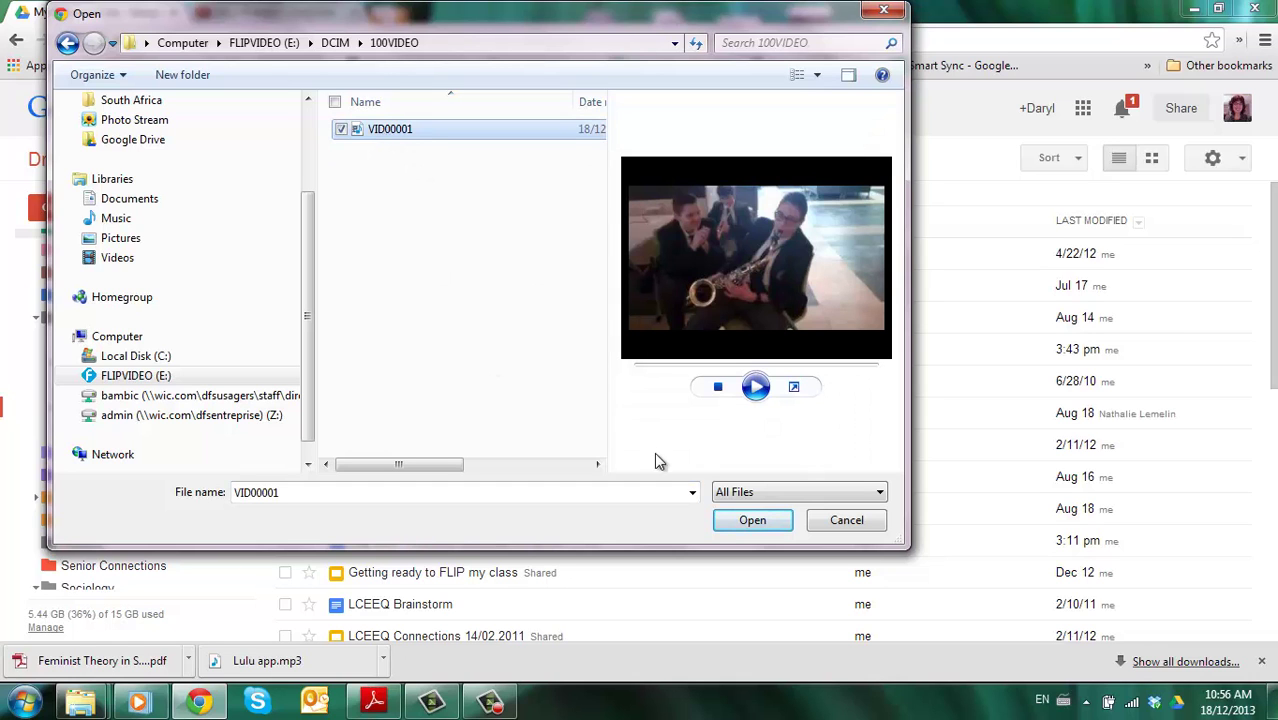
left_click(763, 528)
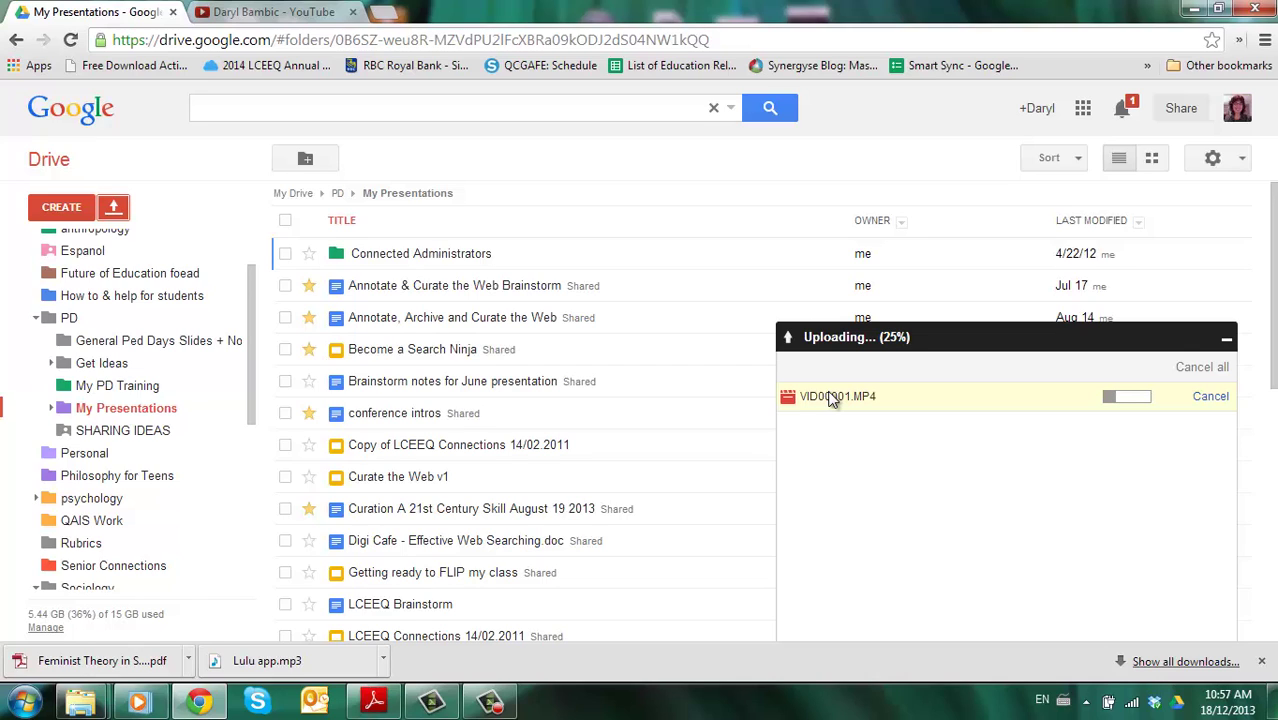
- Show My Drive's contents with its folder tree expanded while the upload continues
left_click_drag(250, 379, 259, 320)
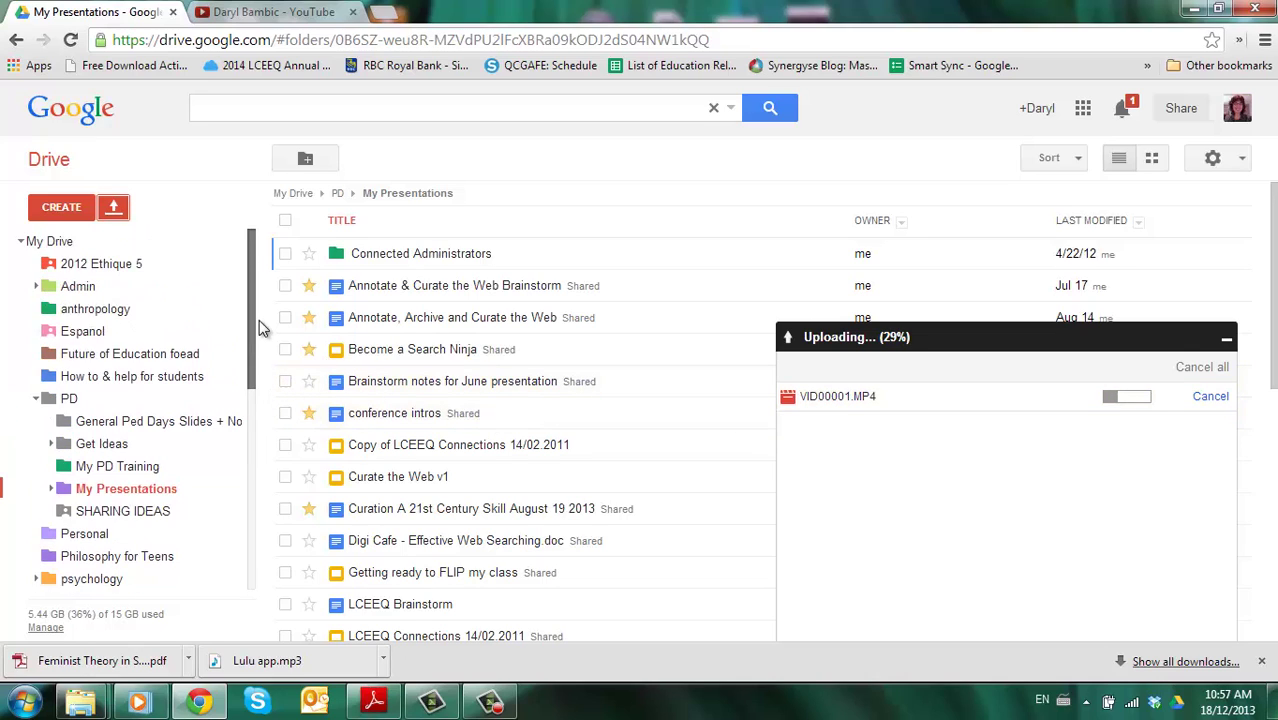
left_click(22, 242)
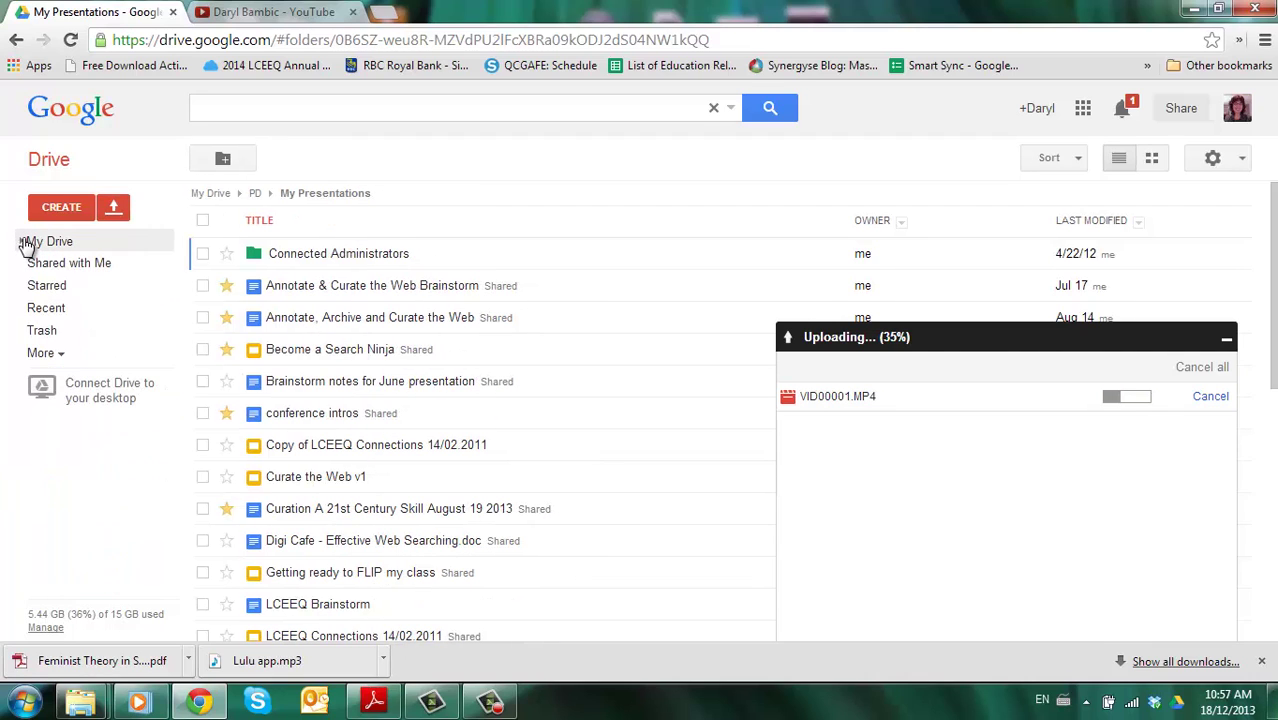
left_click(42, 246)
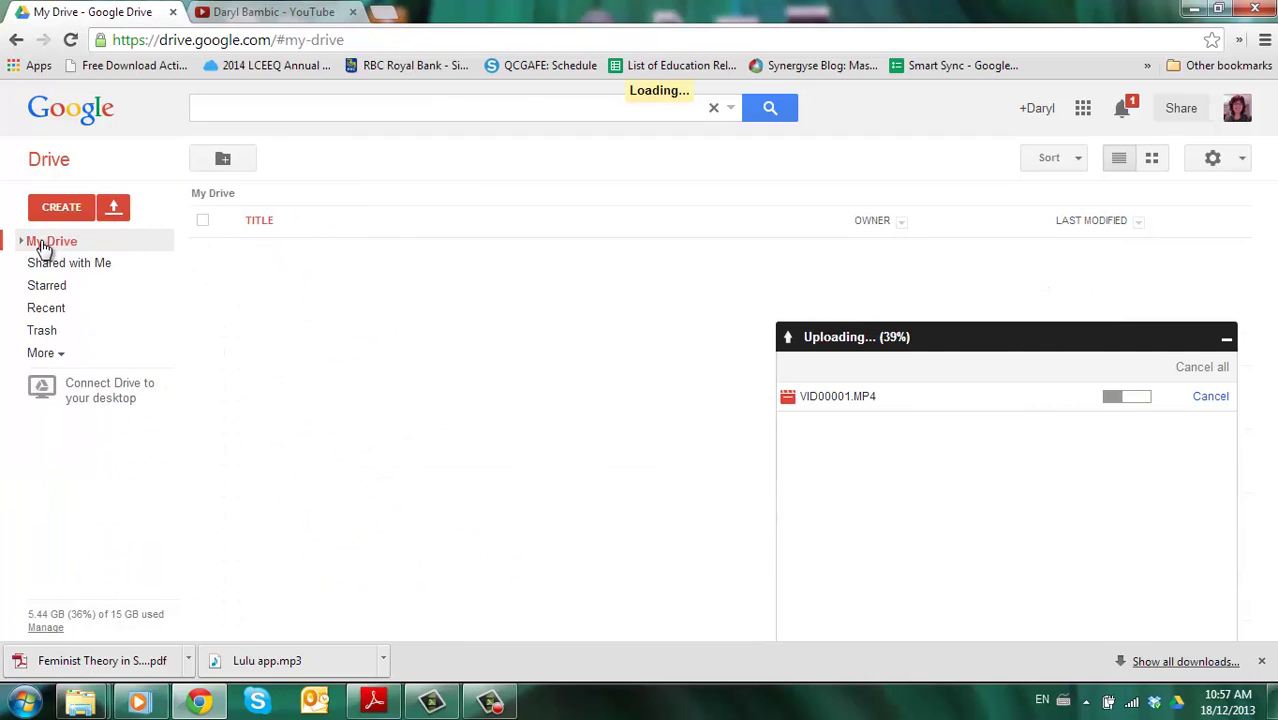
left_click(25, 244)
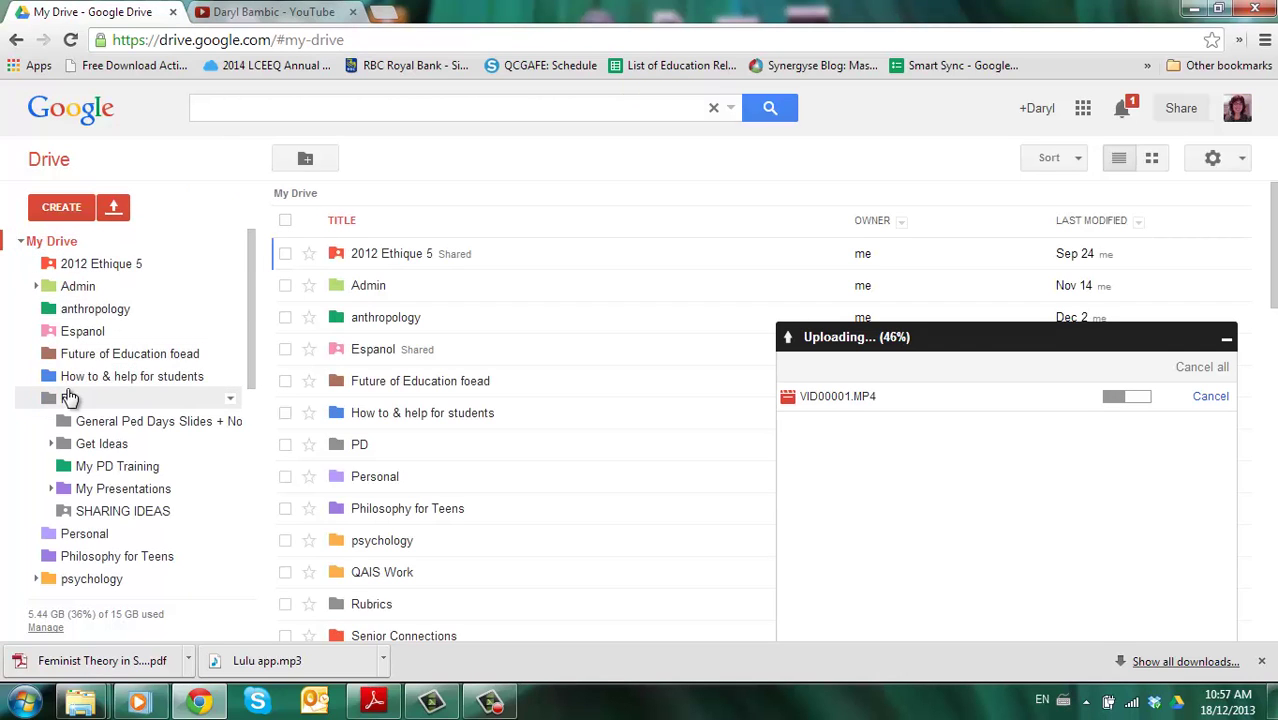
mouse_move(248, 373)
left_mouse_down()
mouse_move(248, 485)
mouse_move(250, 350)
left_mouse_up()
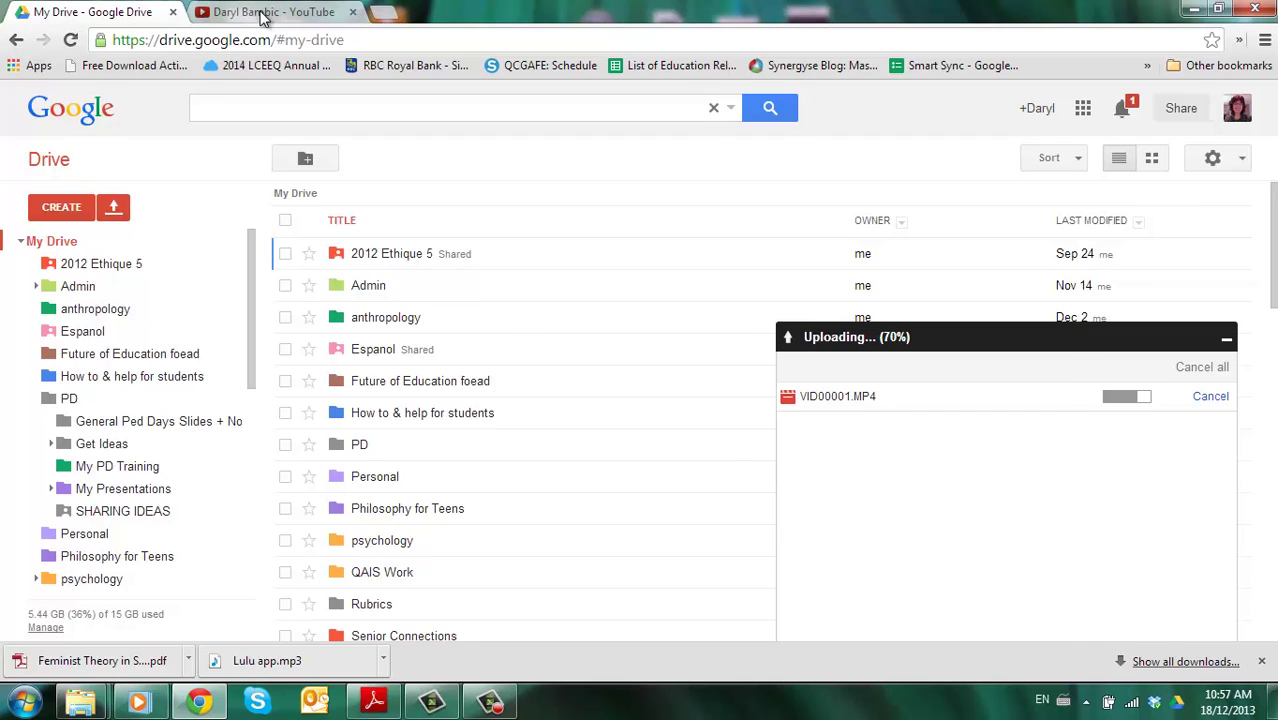
- Start a new YouTube upload from the channel page and bring up the file chooser
left_click(263, 14)
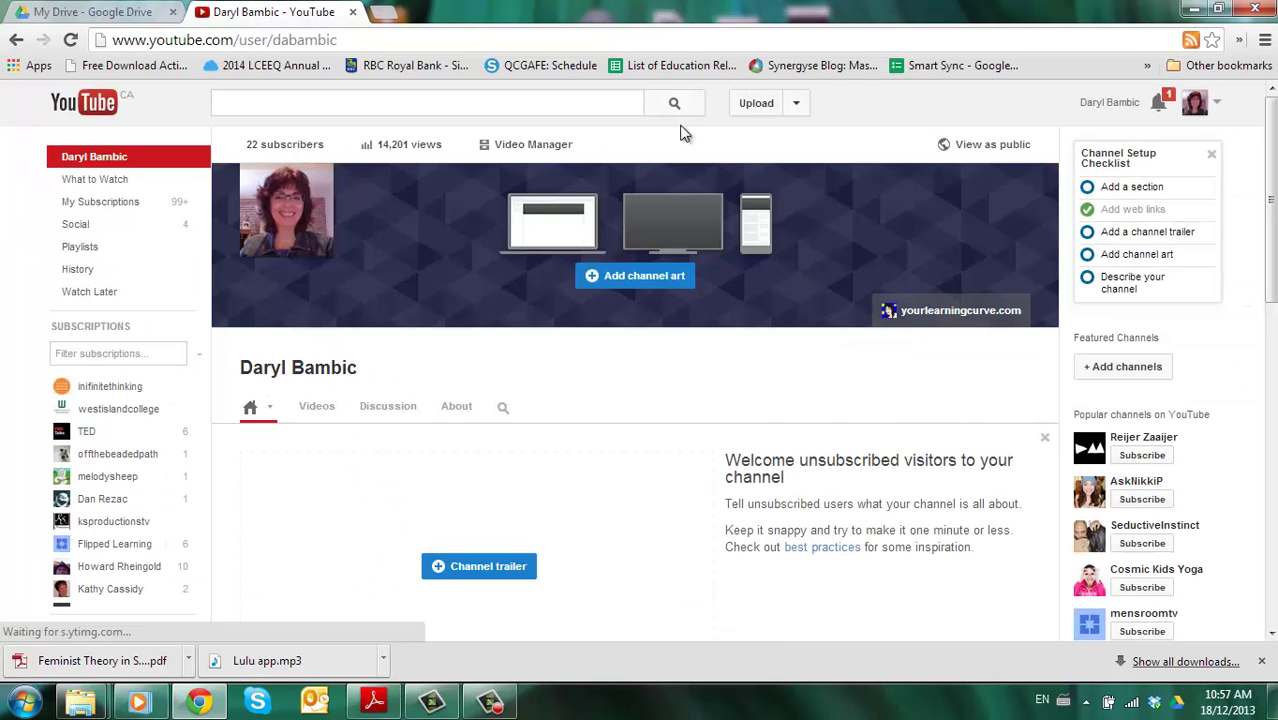
left_click(757, 104)
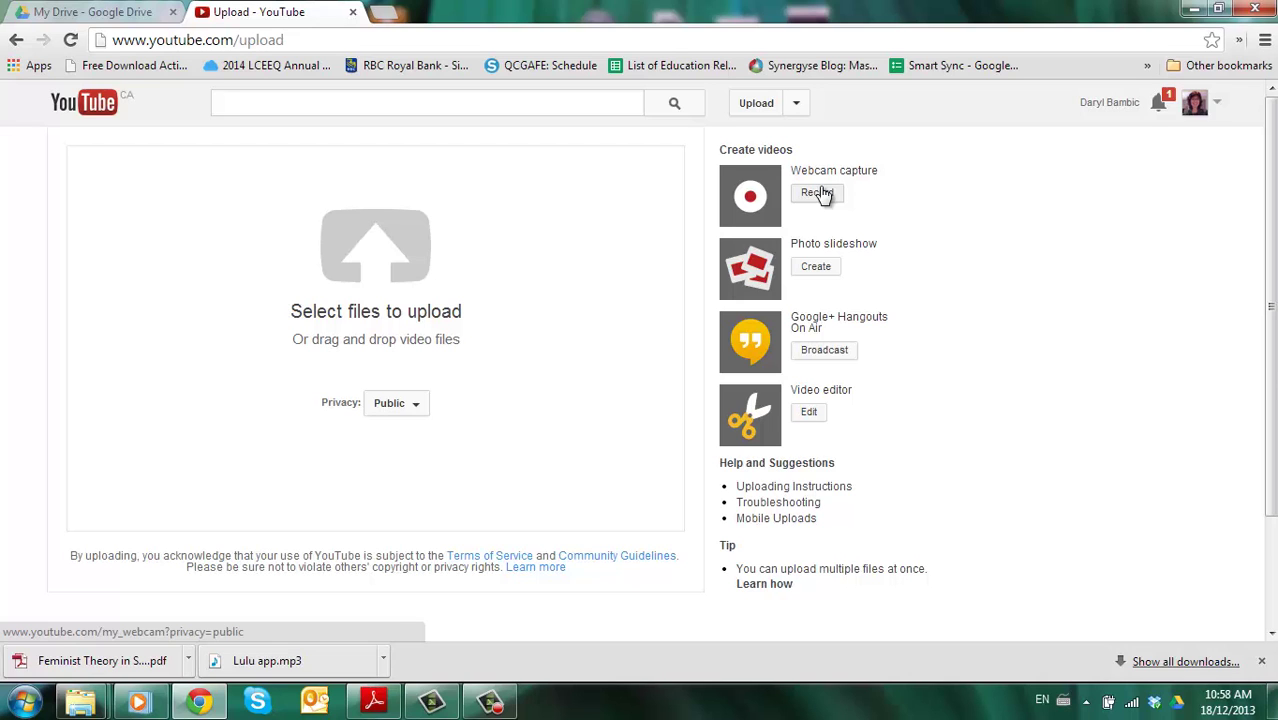
left_click(376, 257)
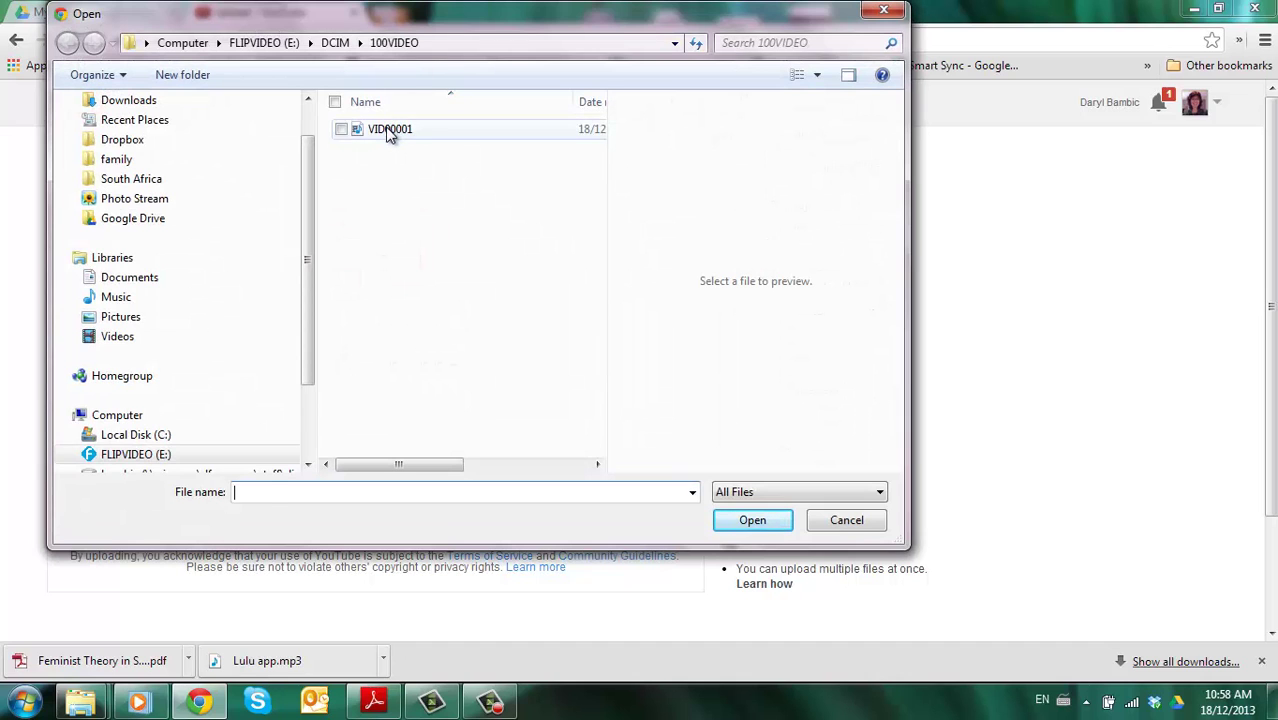
- Upload VID00001 to YouTube and check the privacy setting is Public
left_click(390, 135)
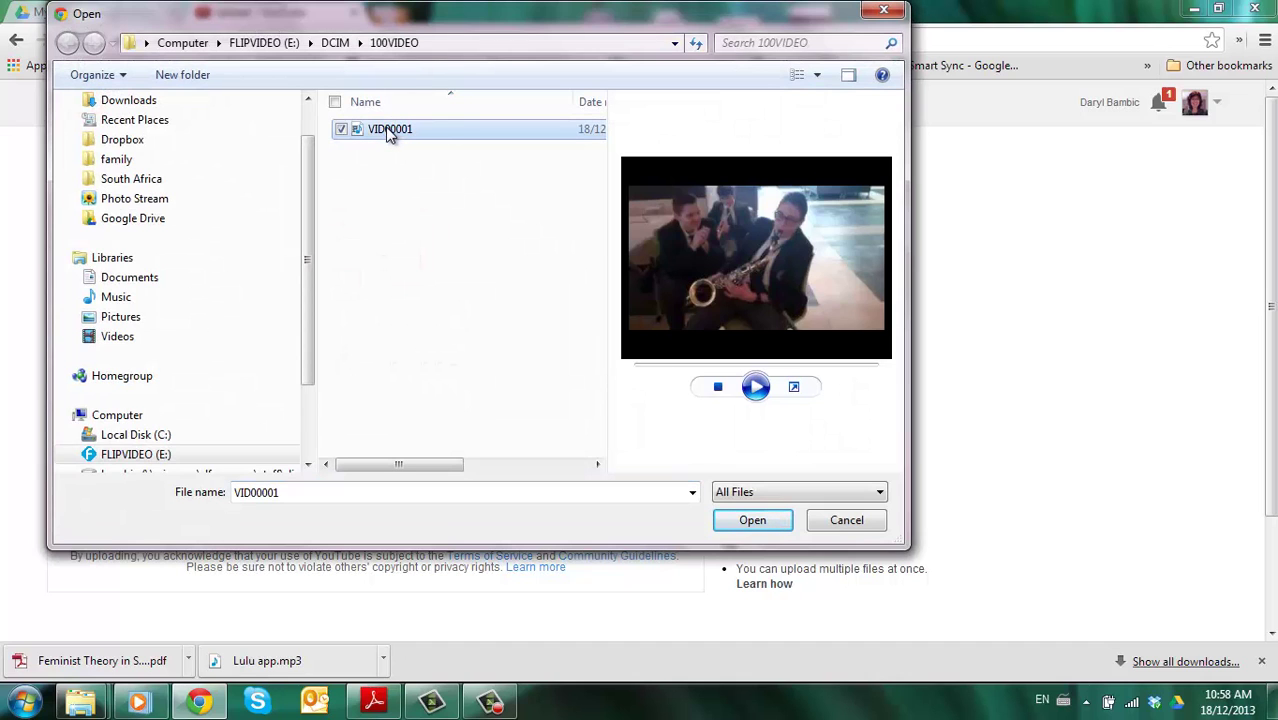
left_click(769, 525)
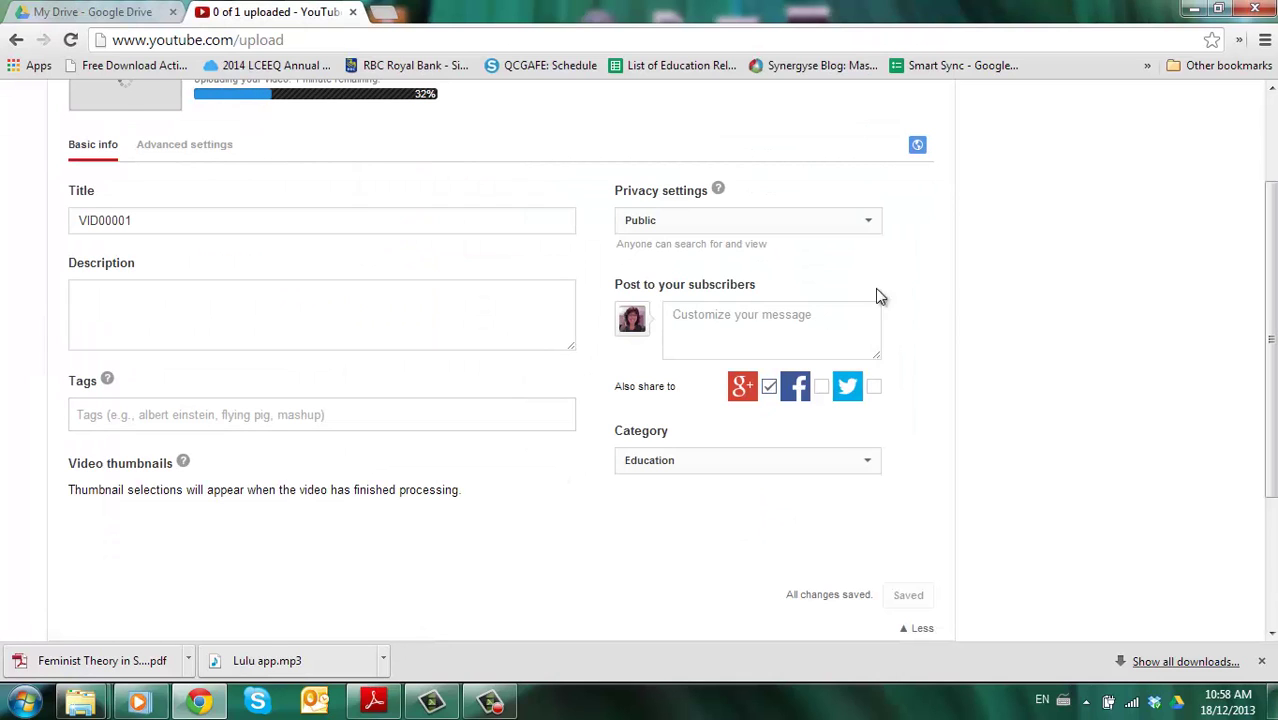
left_click_drag(1272, 330, 1272, 252)
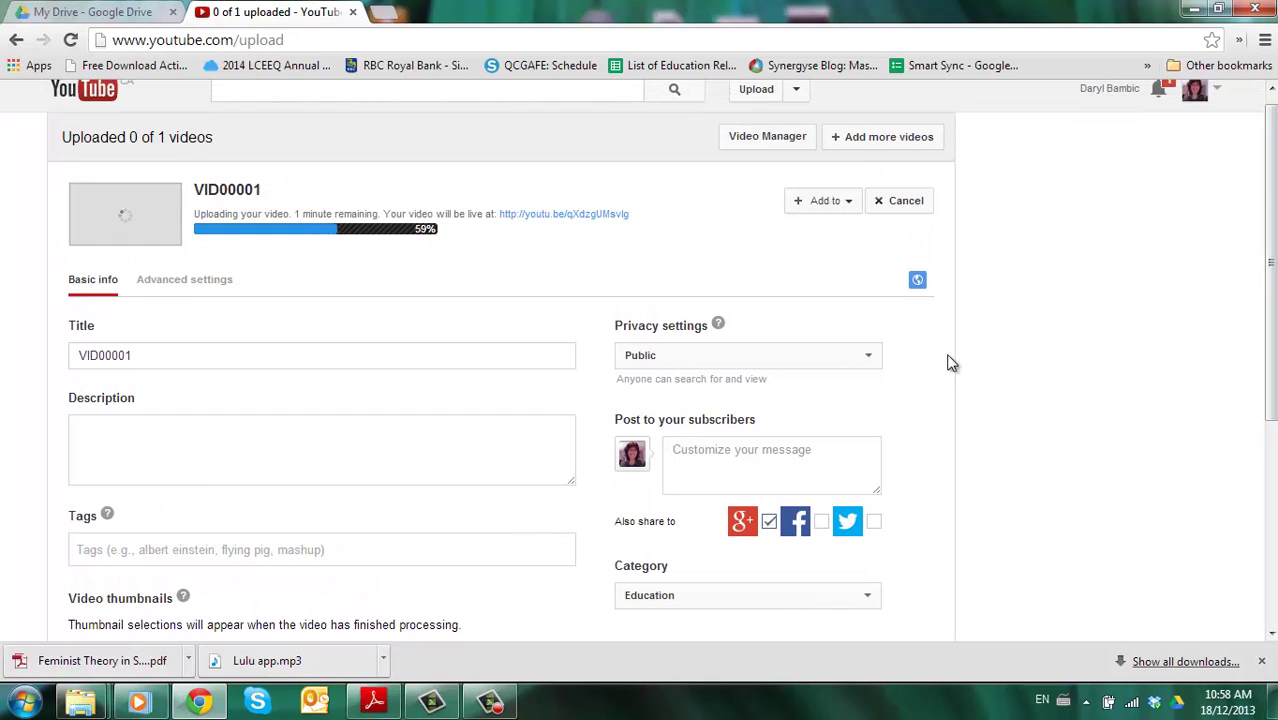
left_click(870, 357)
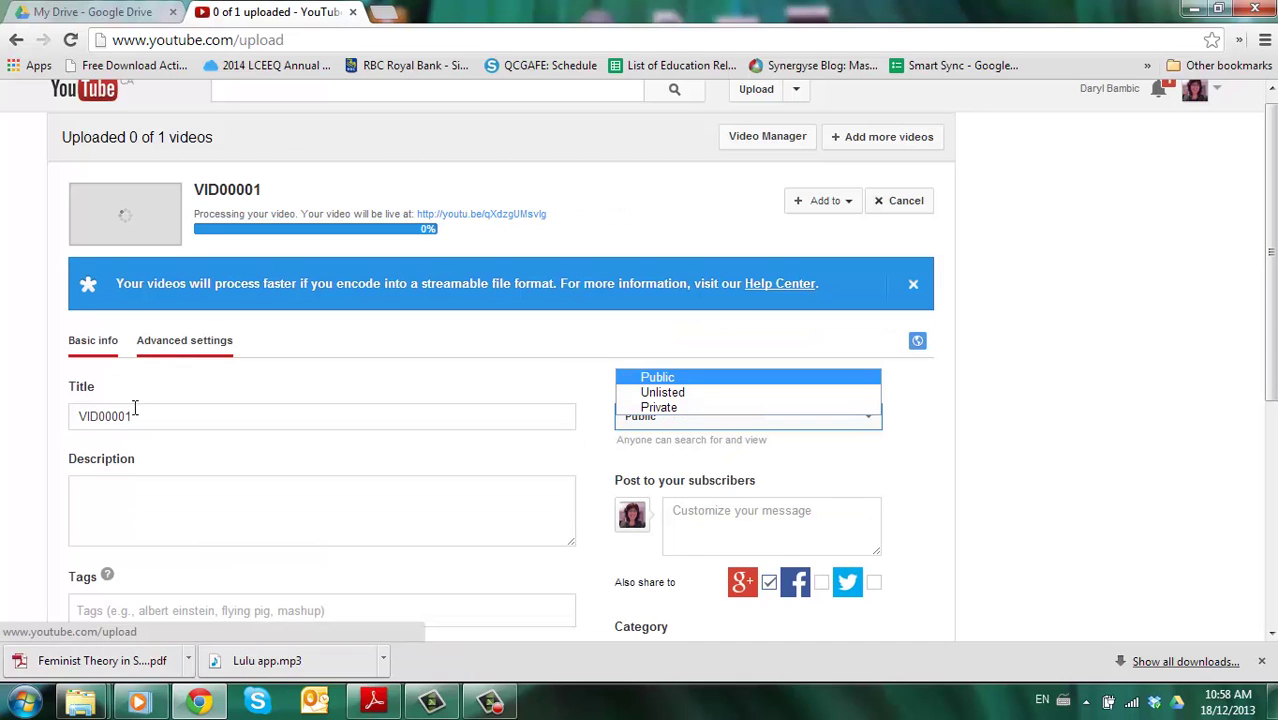
- Replace the default title VID00001 with 'Test video'
left_click_drag(135, 416, 46, 415)
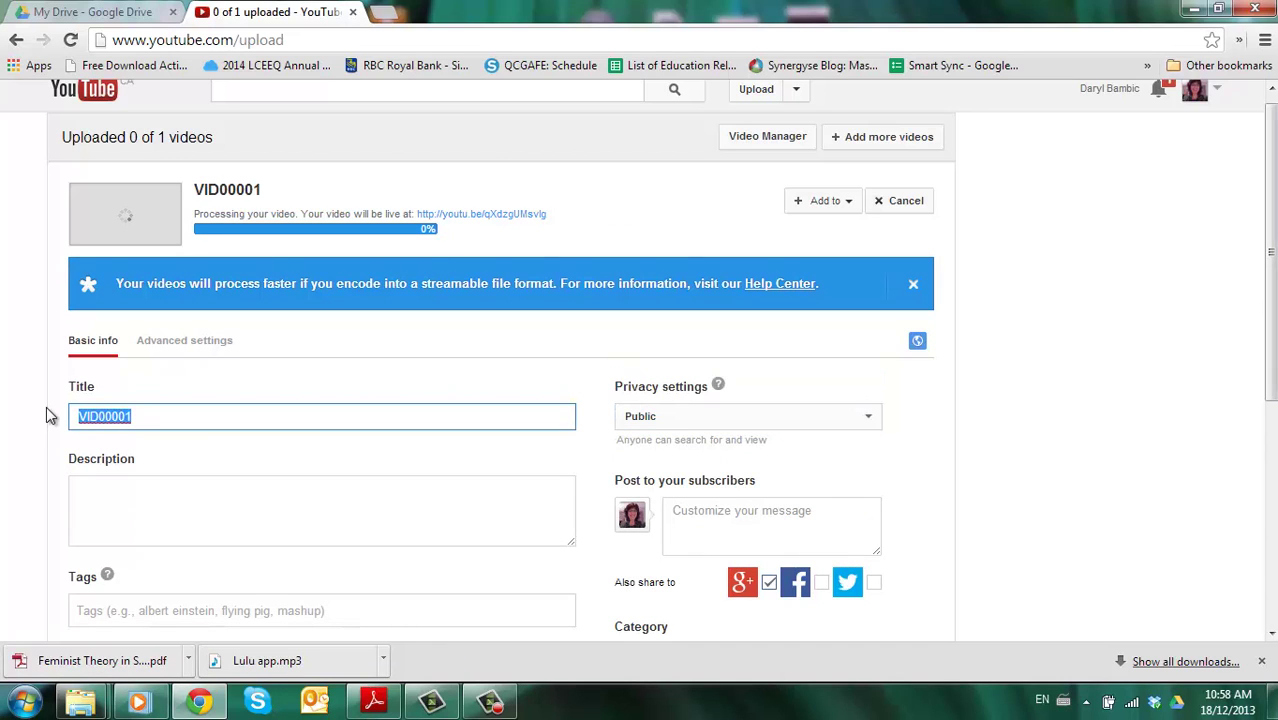
type("Test video")
left_click(108, 497)
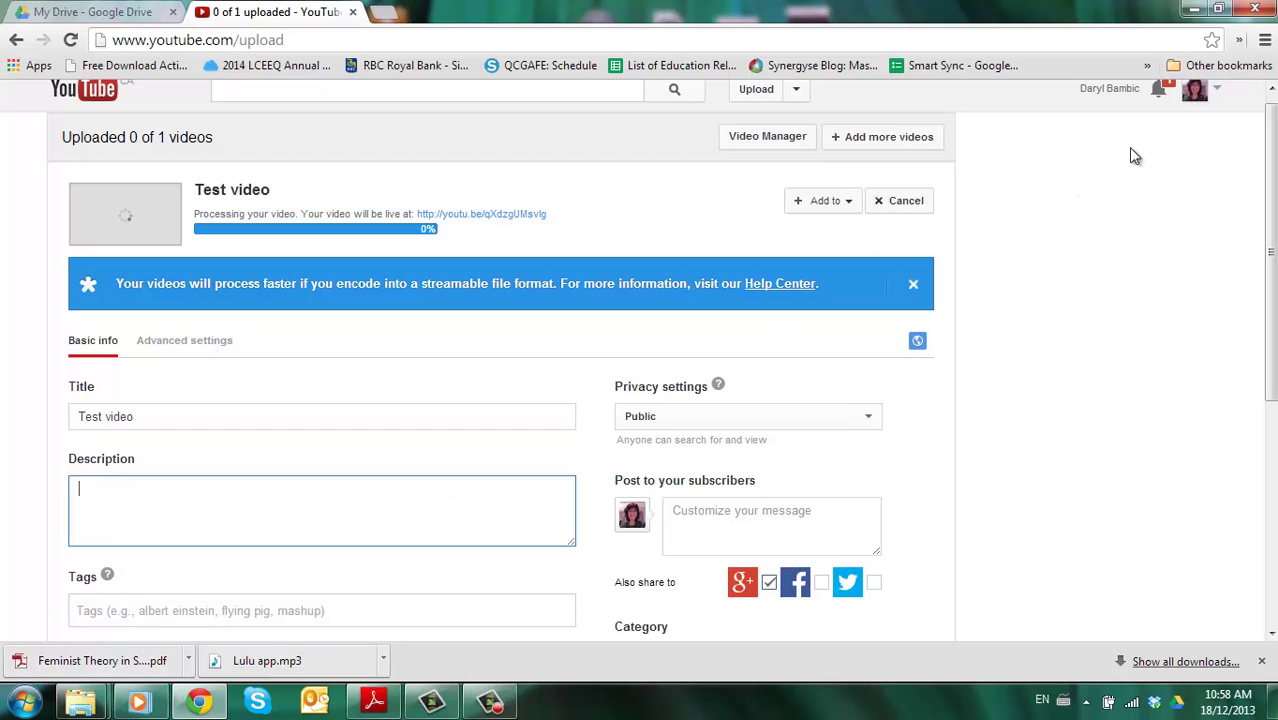
mouse_move(1262, 175)
left_mouse_down()
mouse_move(1262, 240)
mouse_move(1262, 175)
left_mouse_up()
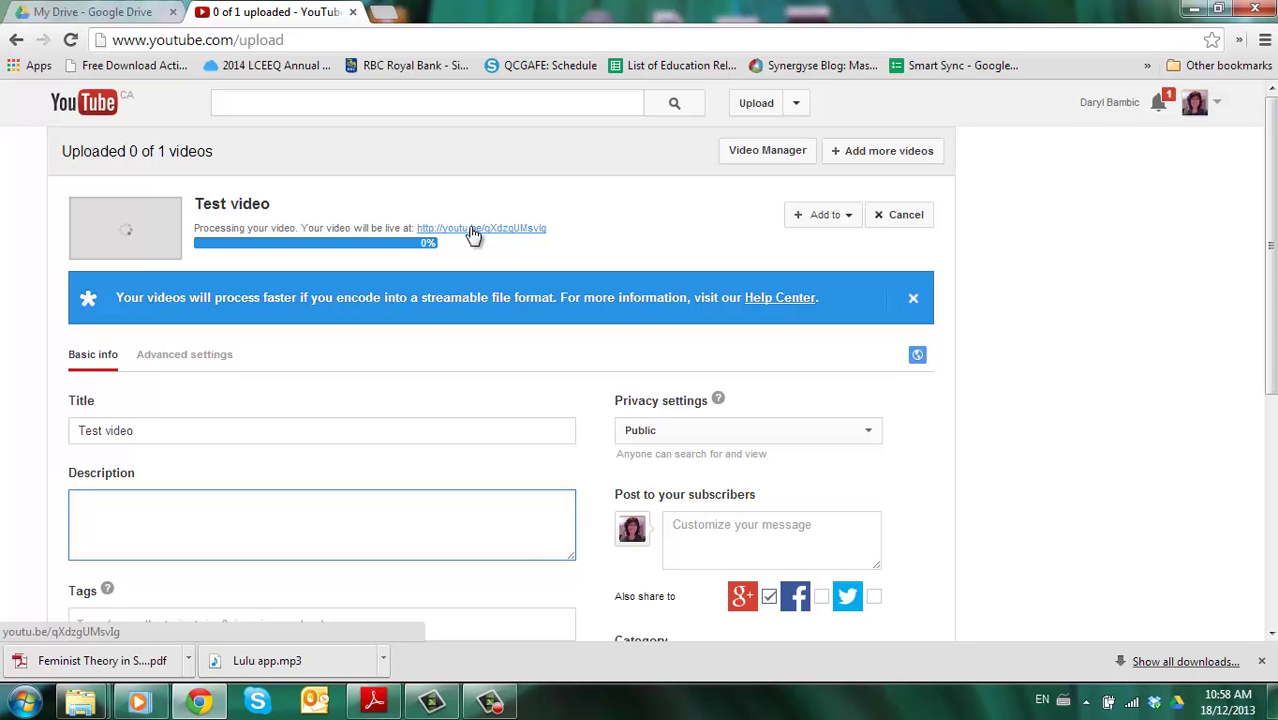
- Confirm the Drive upload is complete, then return to the YouTube upload page
left_click(95, 11)
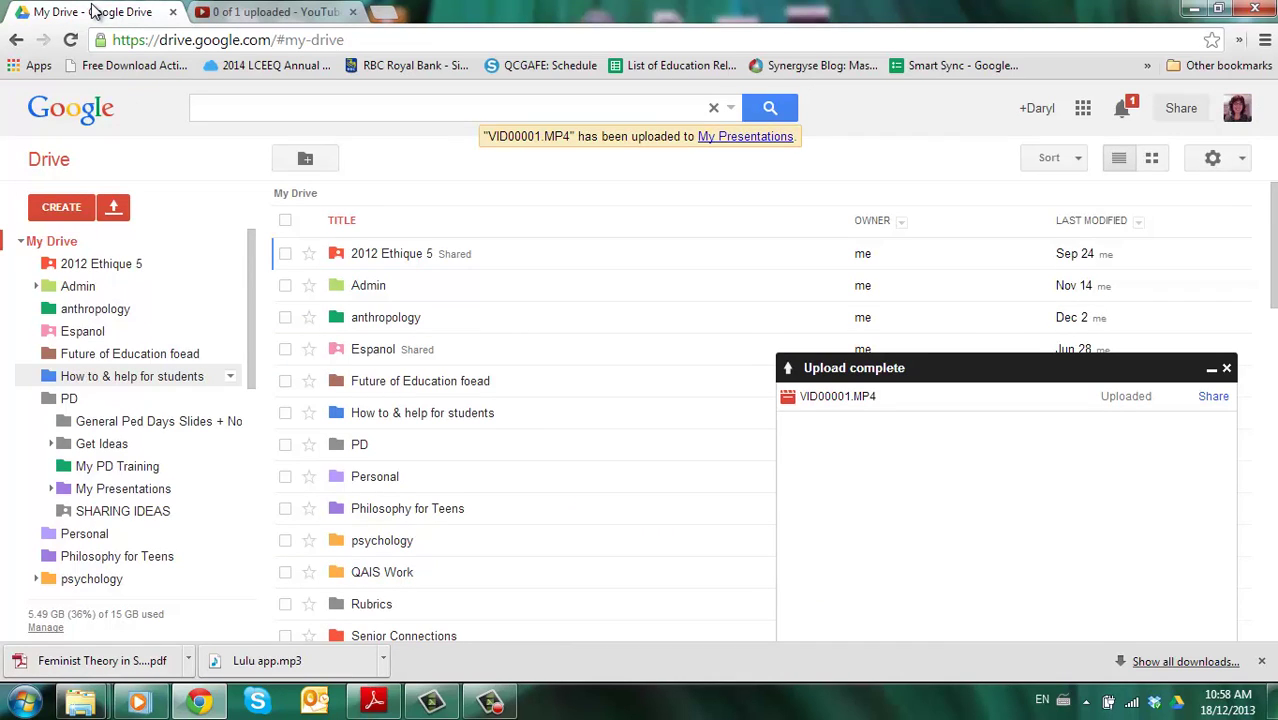
left_click(272, 11)
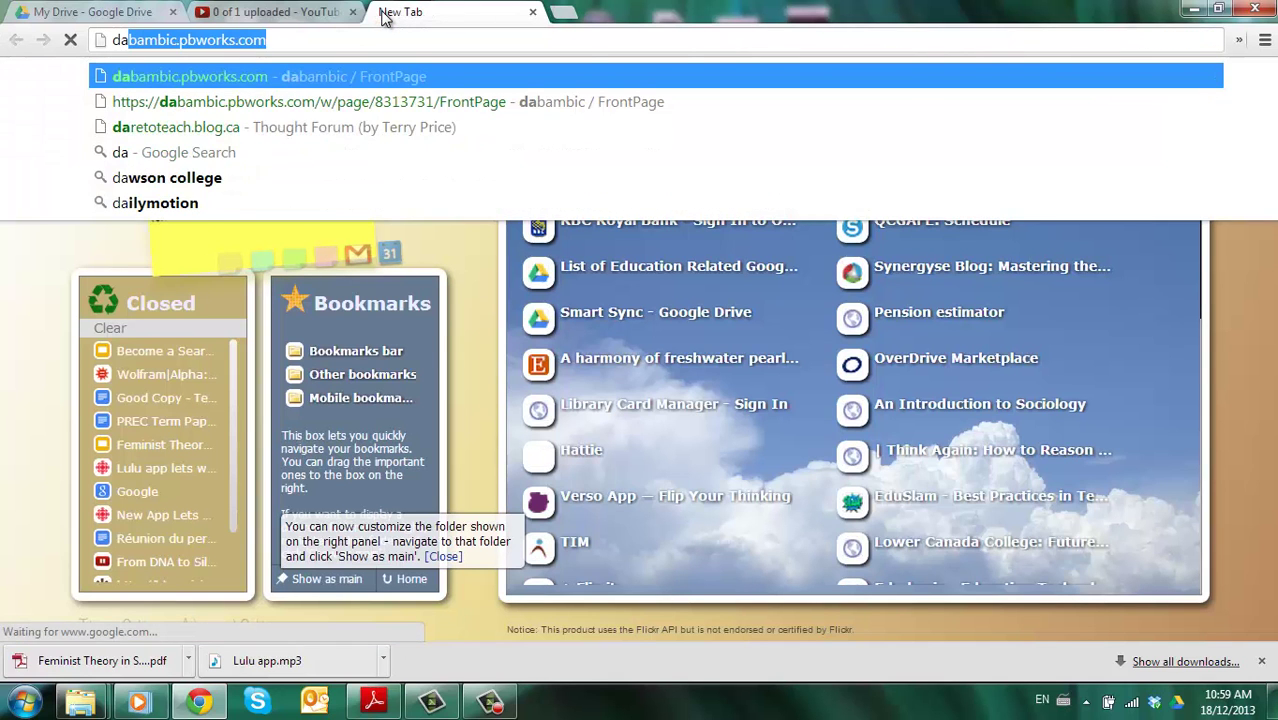
- Load dabambic.pbworks.com and create a new page named 'Test video student'
key("Return")
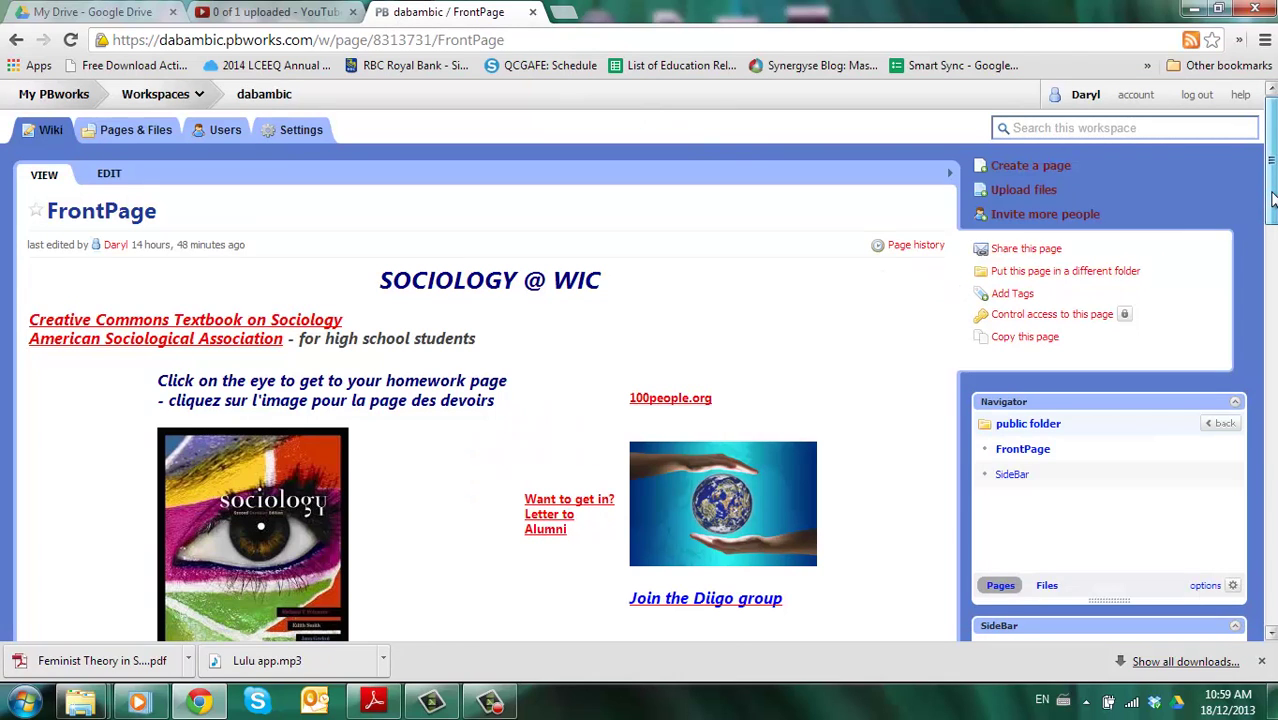
scroll(1265, 198, "down", 1)
scroll(1260, 196, "up", 1)
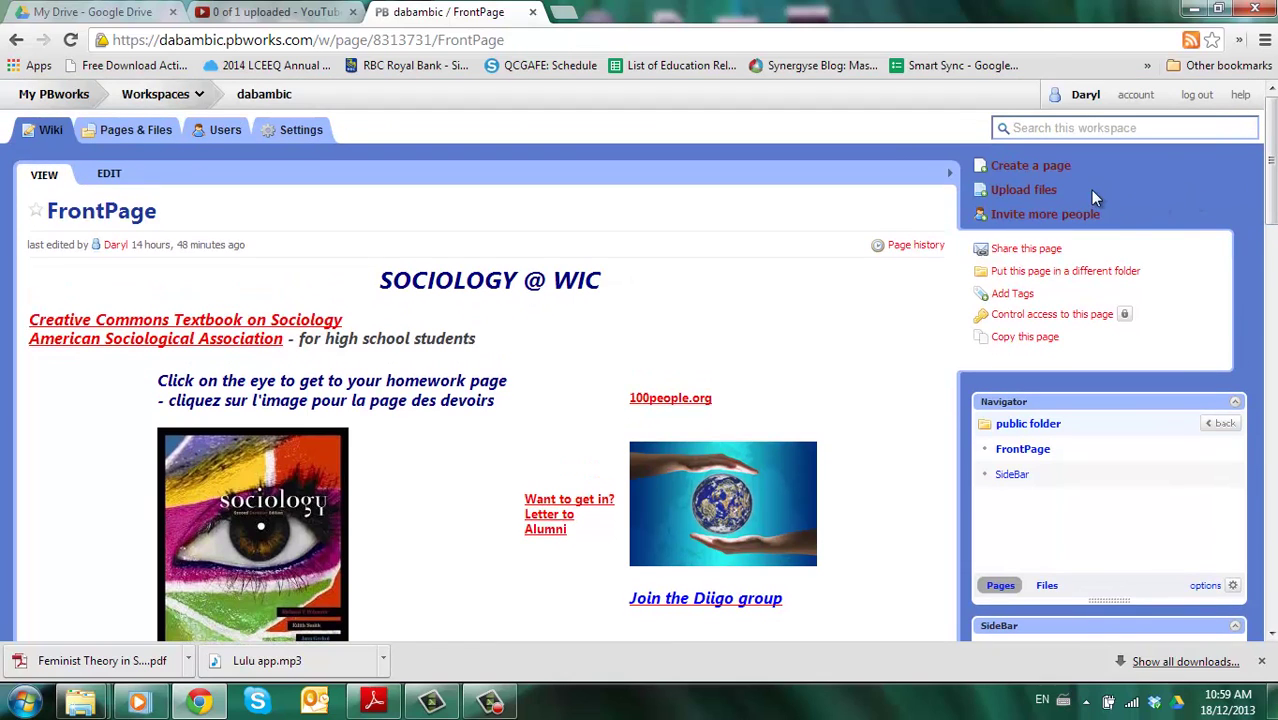
left_click(1015, 170)
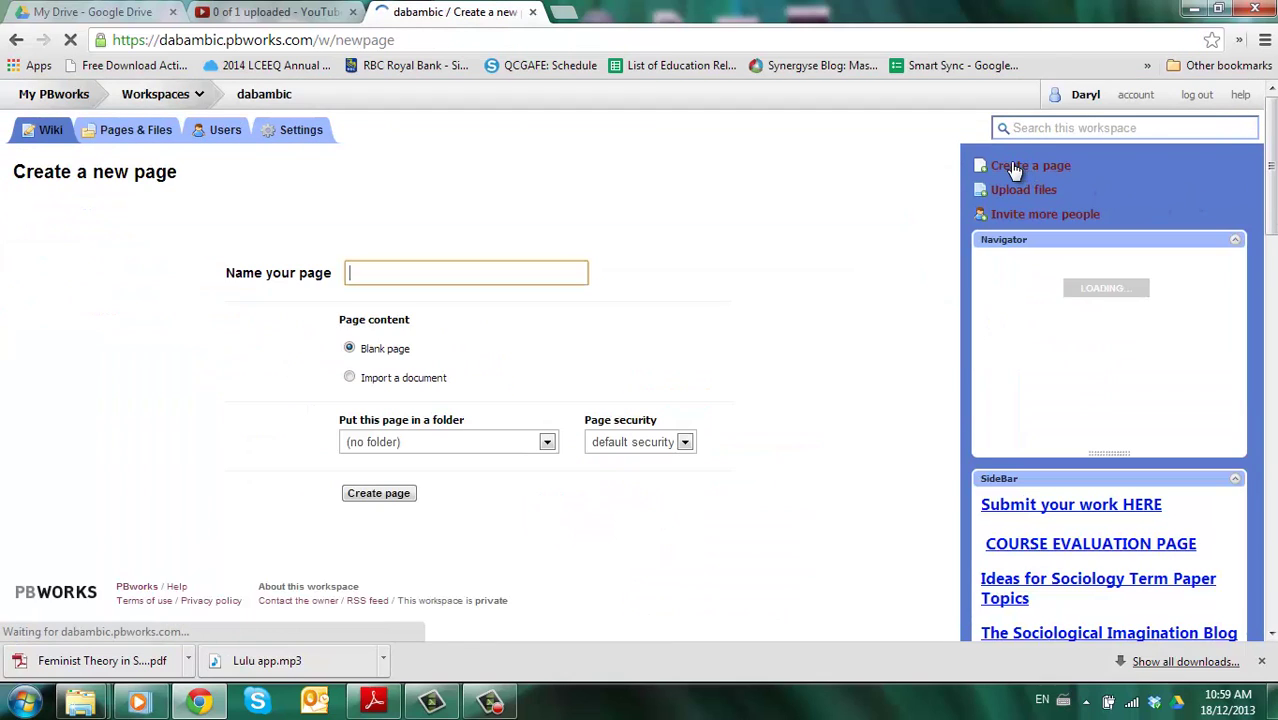
type("Test video student")
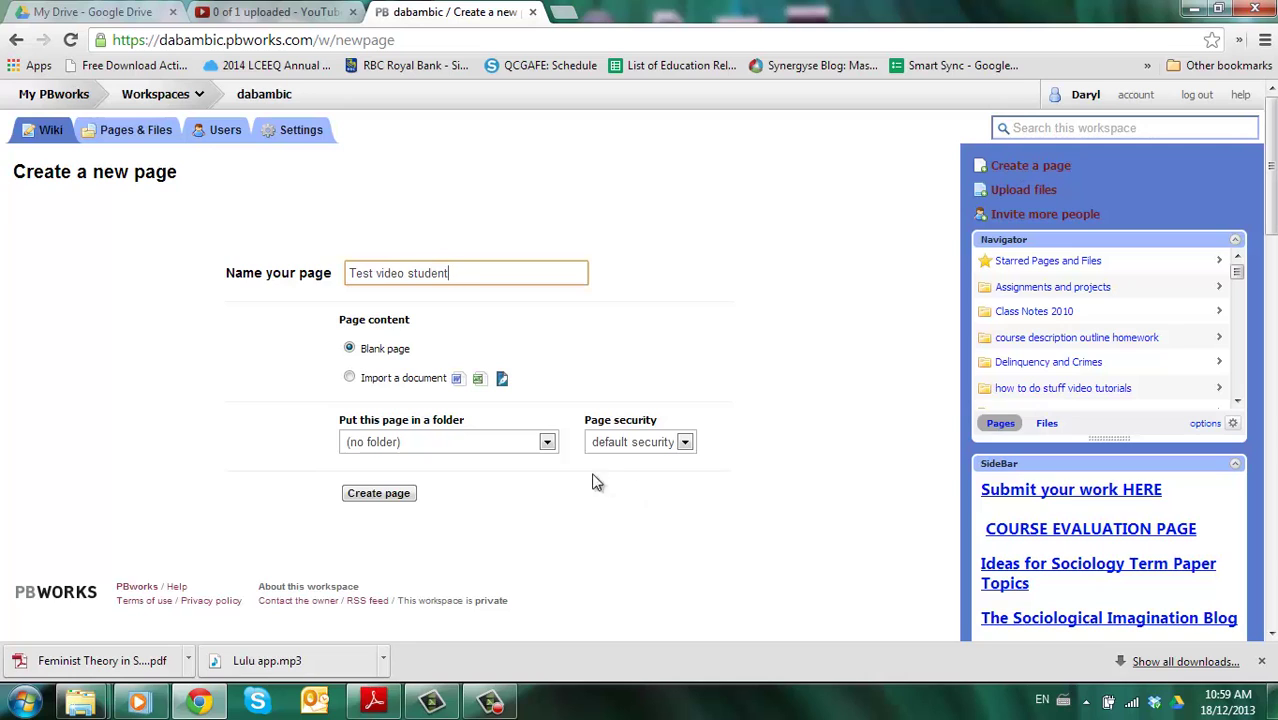
left_click(399, 494)
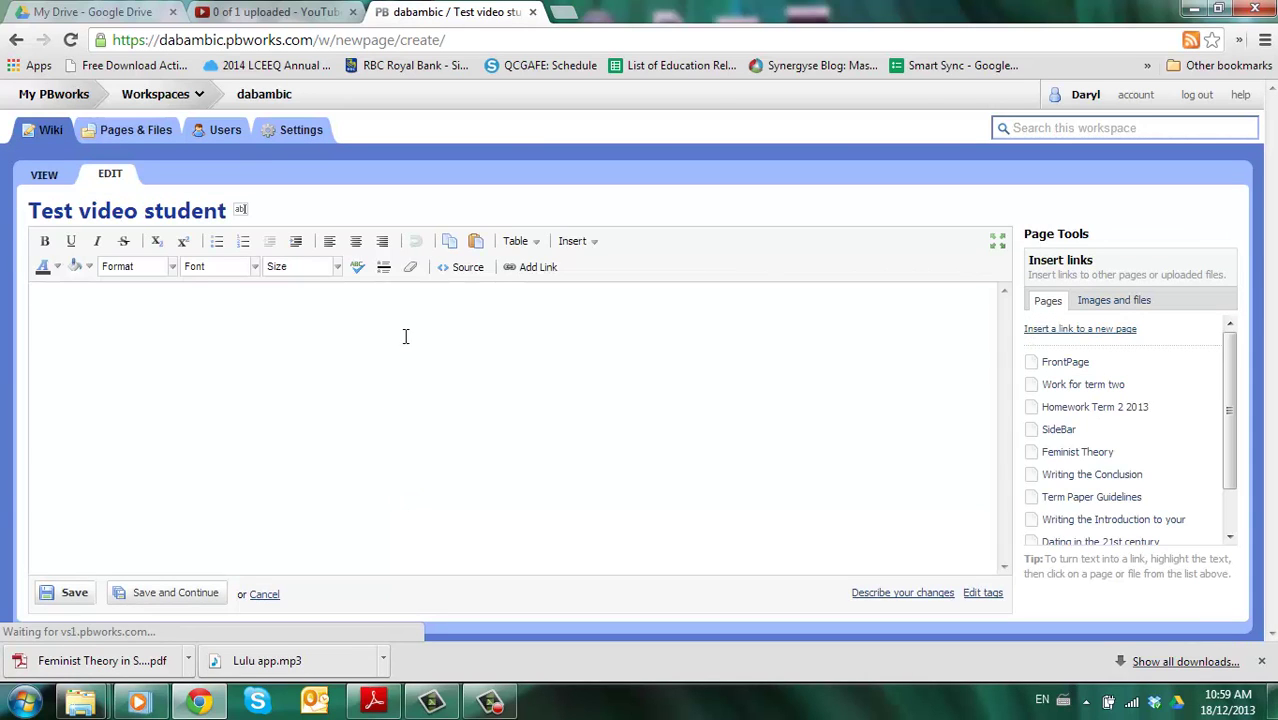
left_click(93, 14)
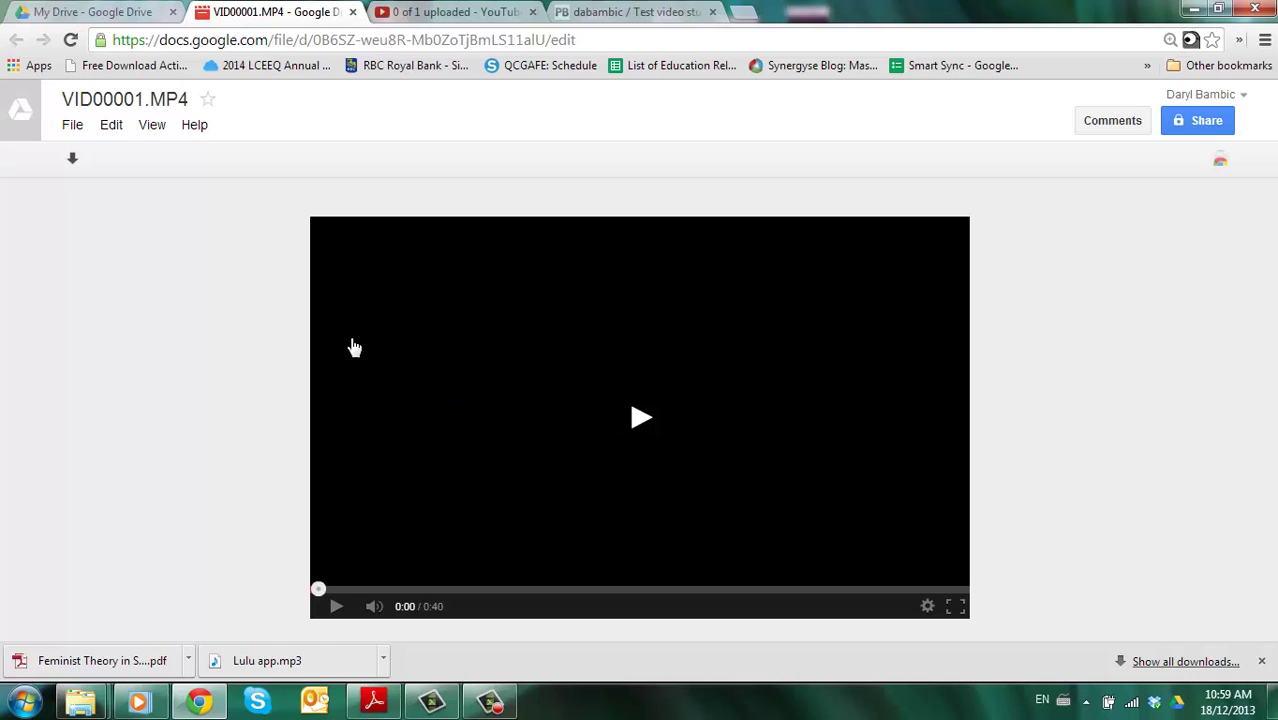
- Rename the uploaded VID00001.MP4 in Drive to 'Test video music'
left_click(73, 128)
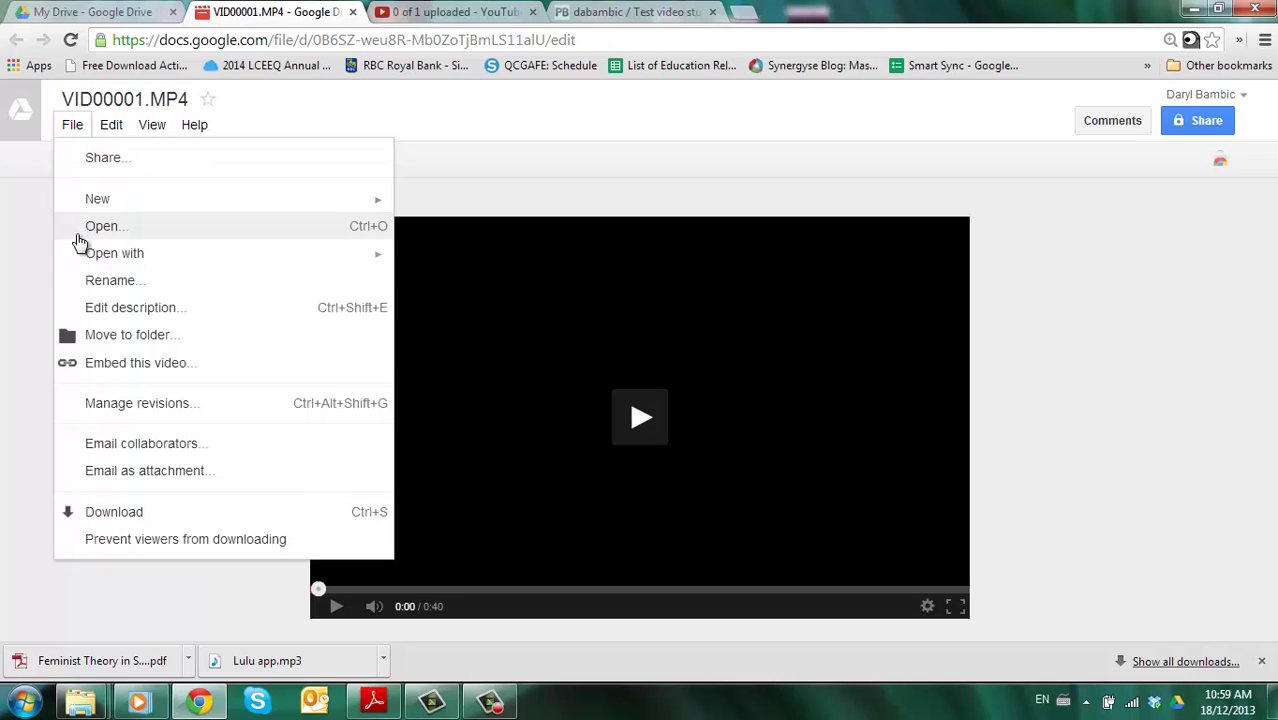
left_click(92, 283)
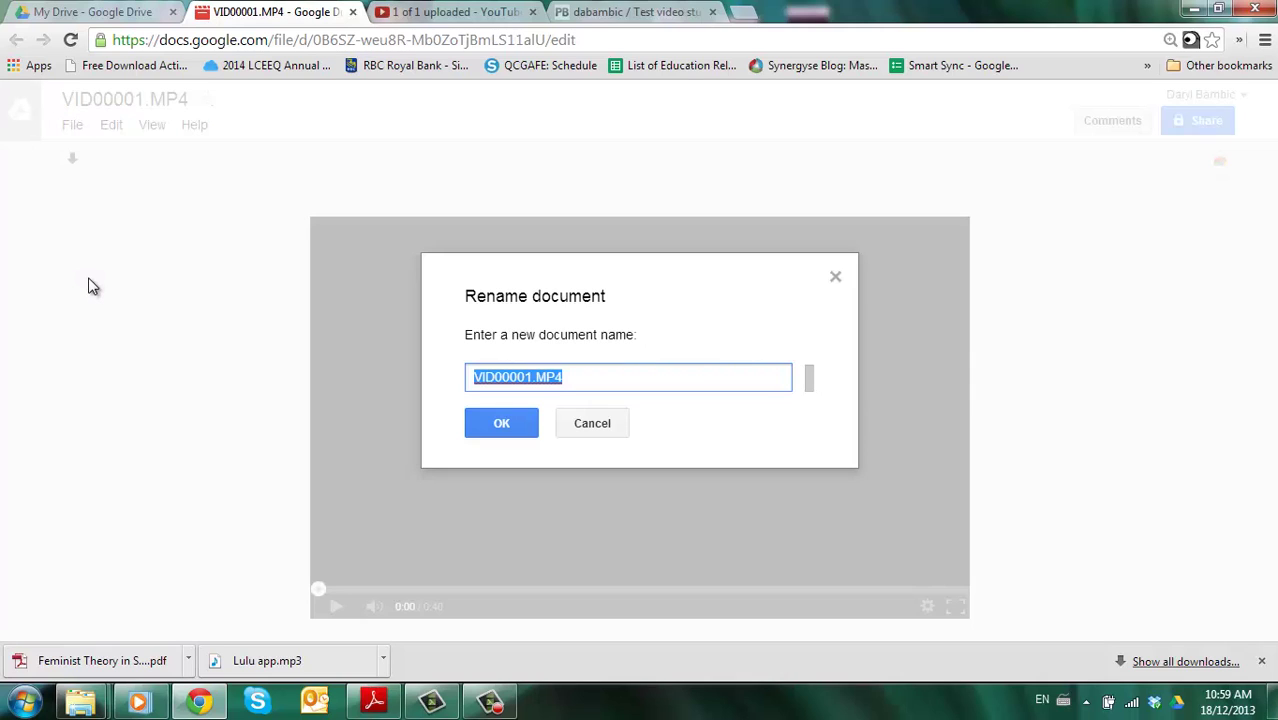
type("Test video miu")
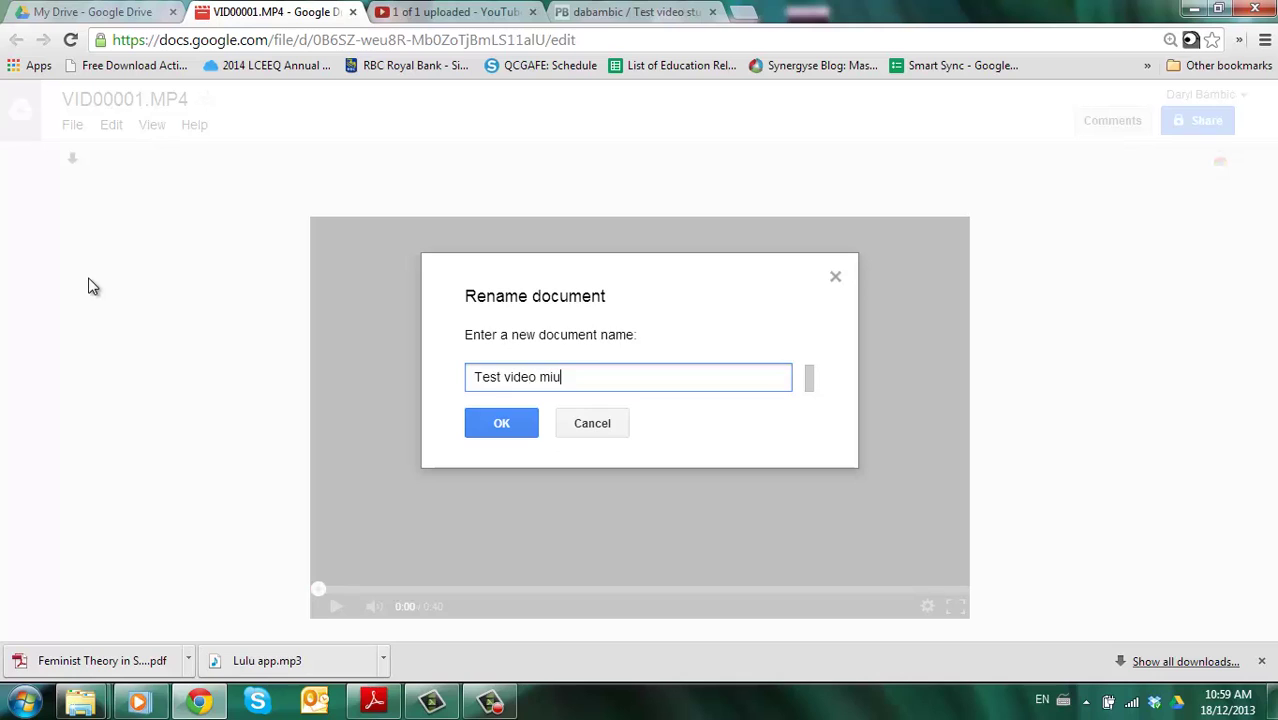
key("BackSpace")
key("BackSpace")
key("BackSpace")
left_click(484, 432)
left_click(74, 126)
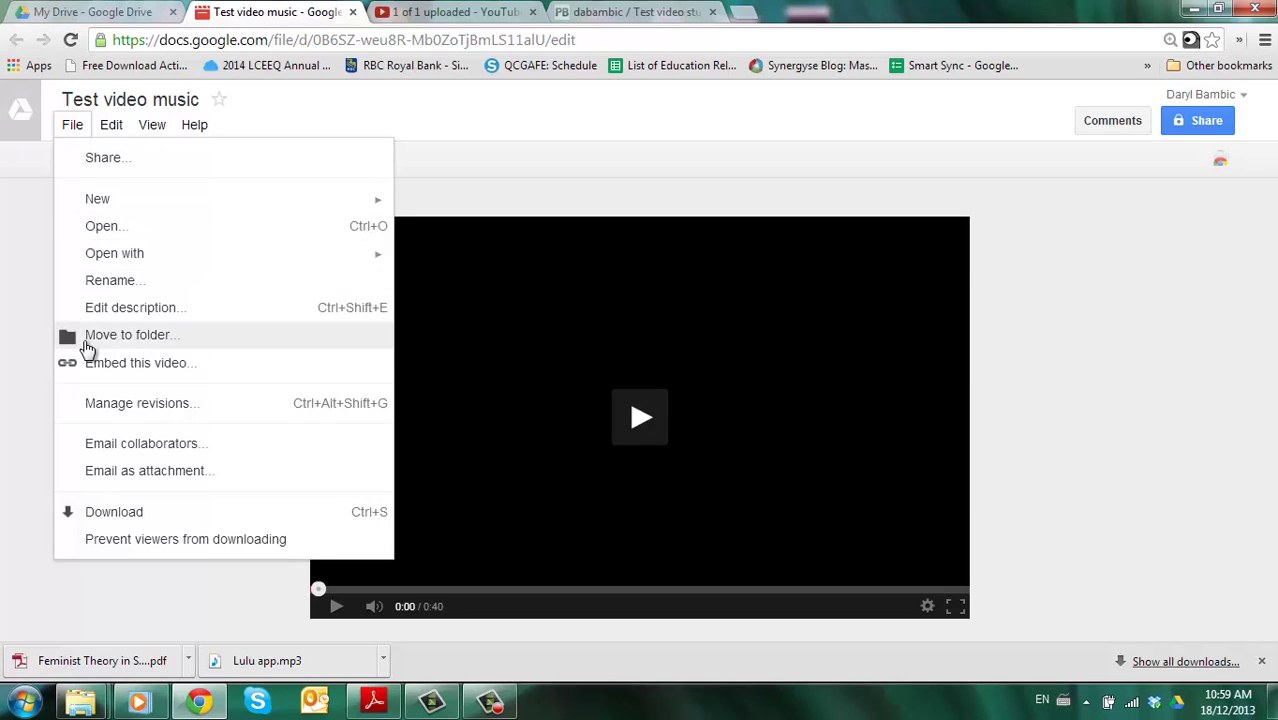
- Move the video file into psychology › Evaluations, tests, rubrics
left_click(120, 335)
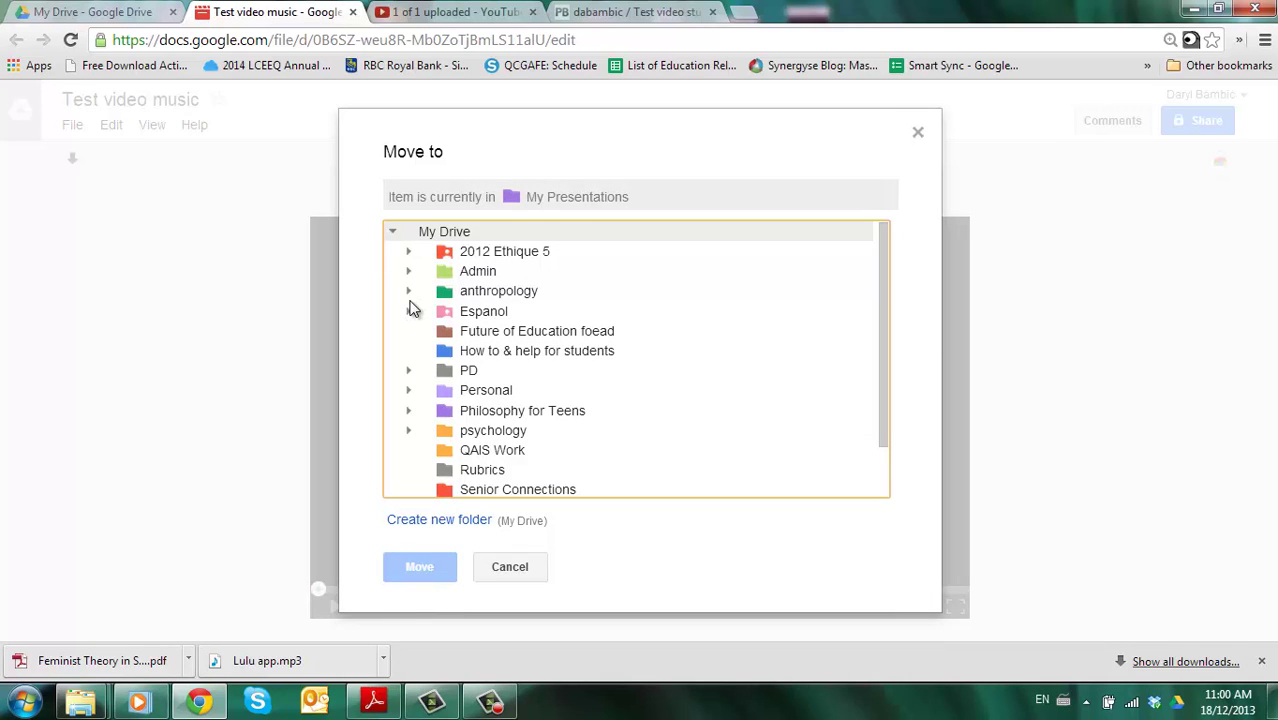
left_click(410, 432)
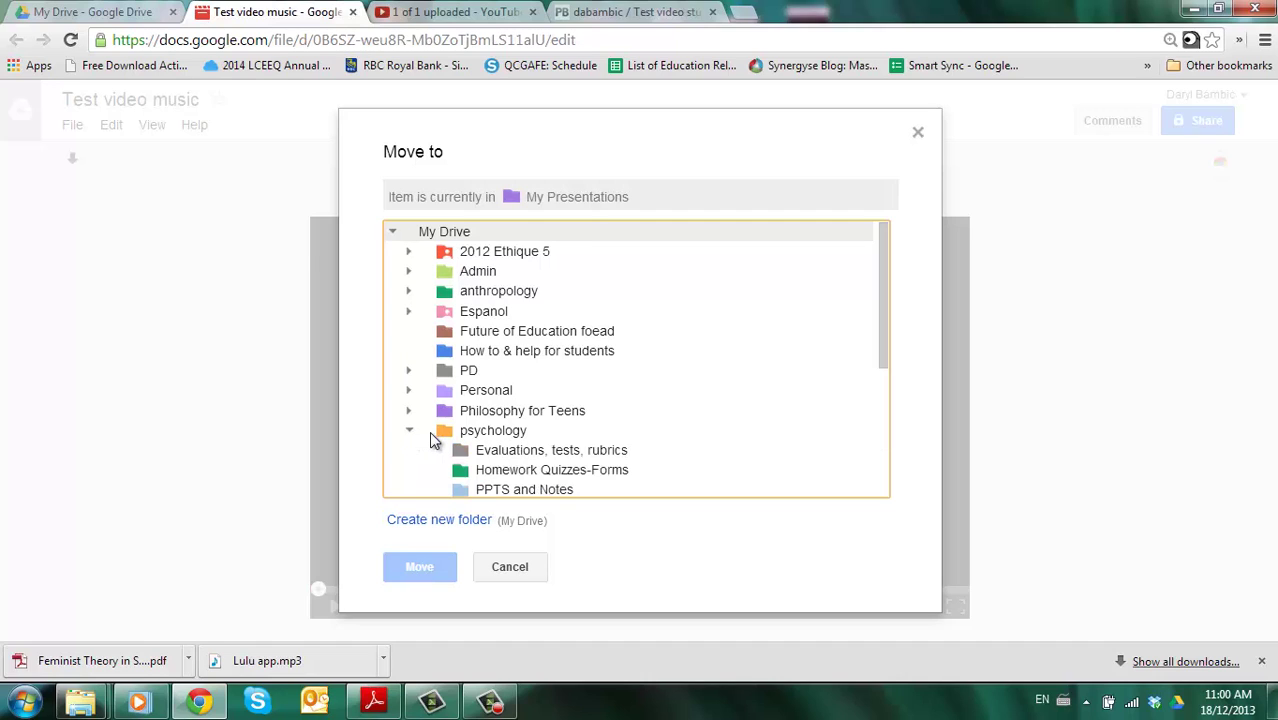
left_click(446, 450)
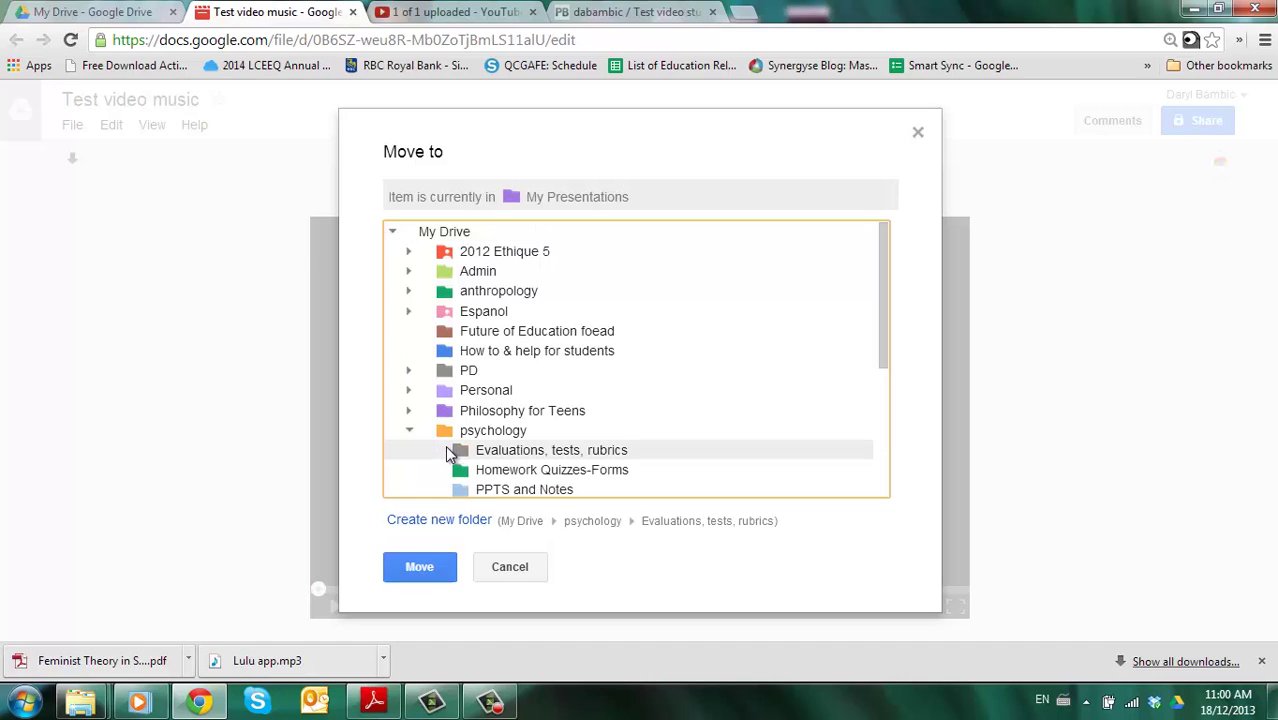
left_click(419, 567)
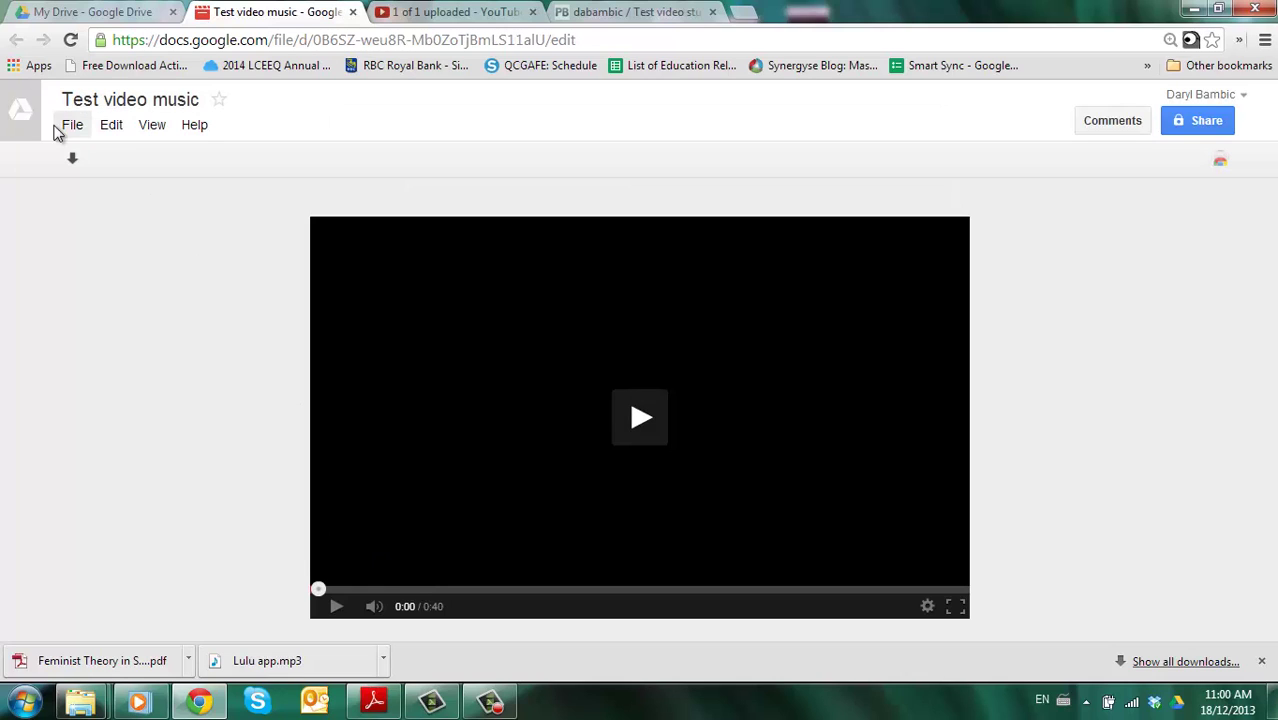
- Show the Test video's Google Drive embed code (640×385) and select the whole iframe snippet
left_click(72, 128)
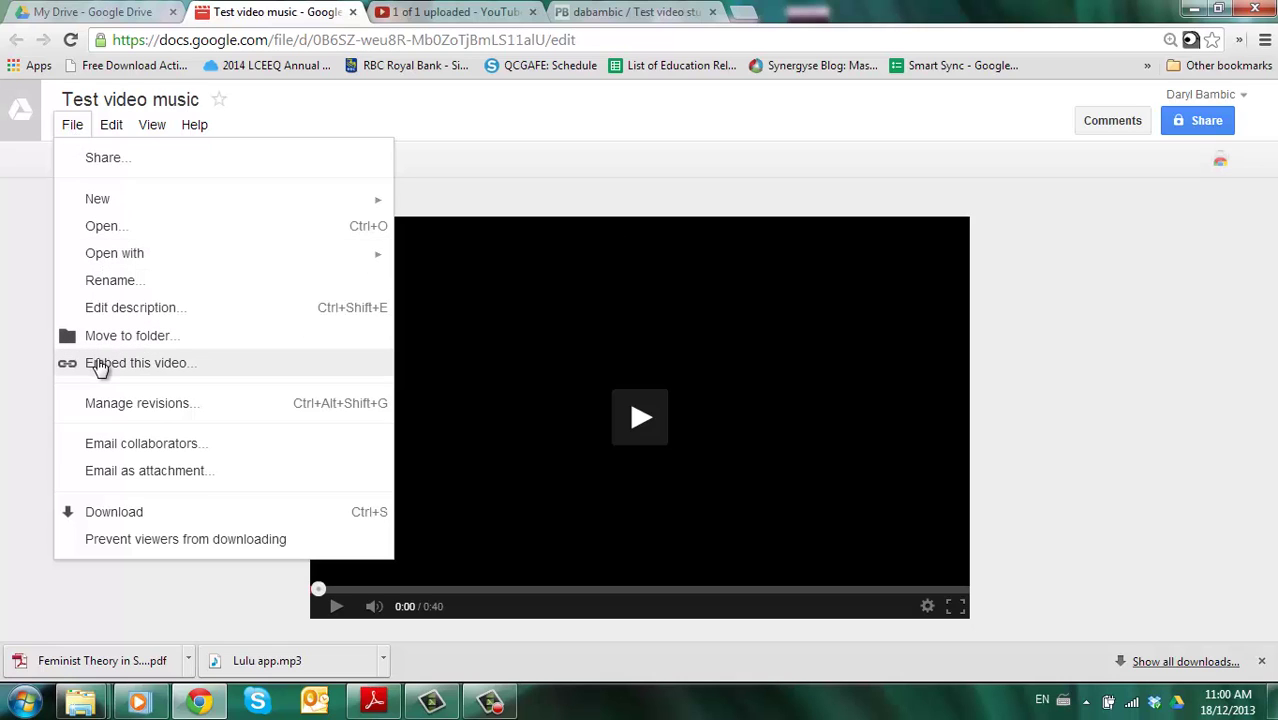
left_click(101, 368)
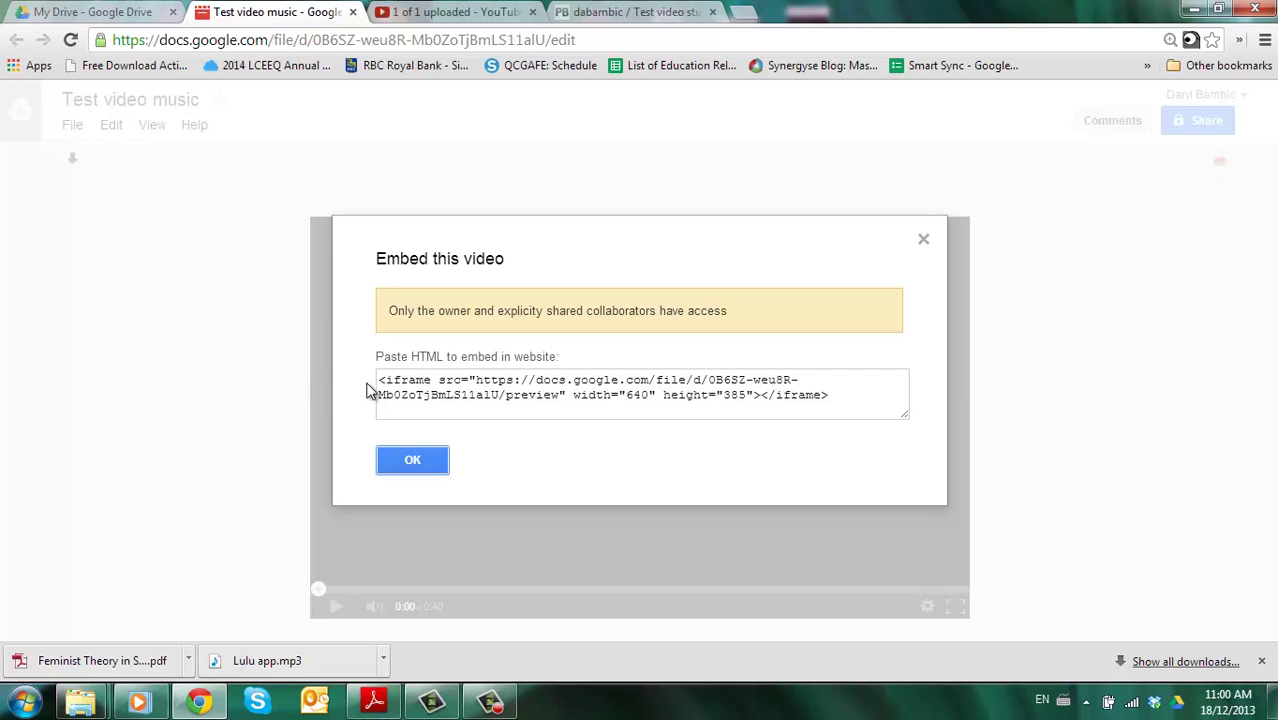
triple_click(404, 386)
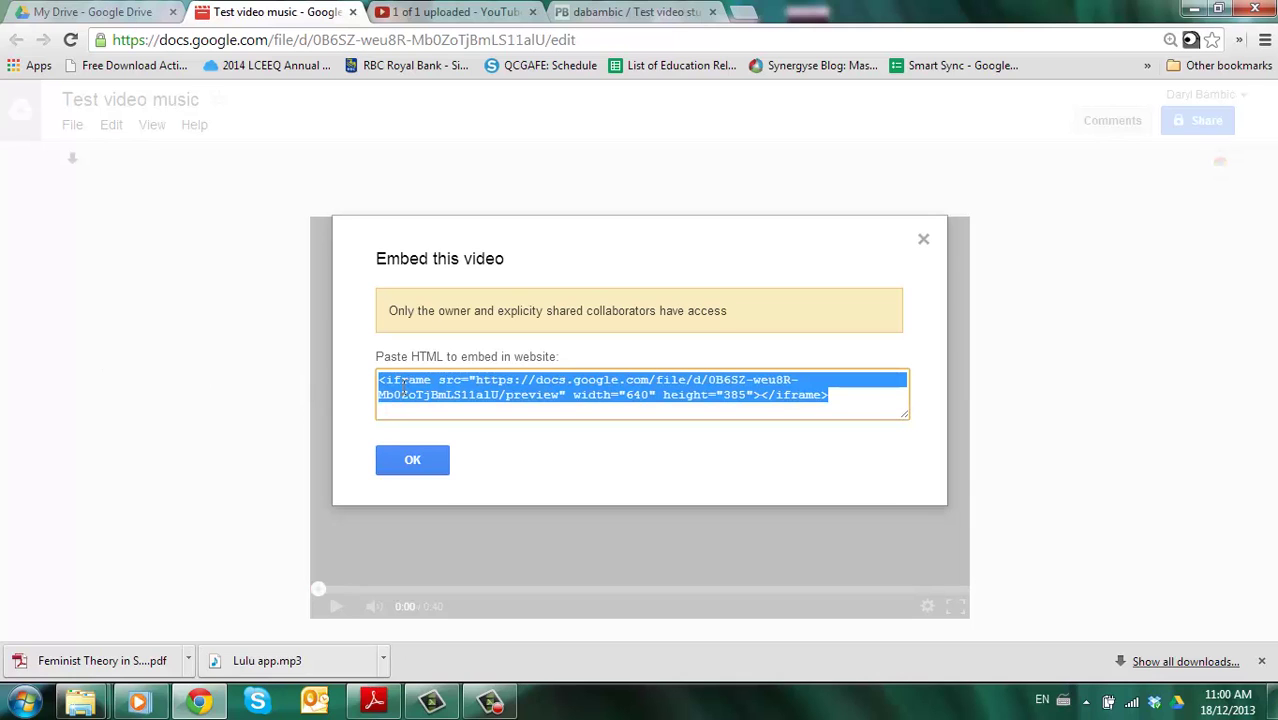
- Paste the Google Drive iframe code into a new HTML/JavaScript plugin on the Test video student page
left_click(635, 12)
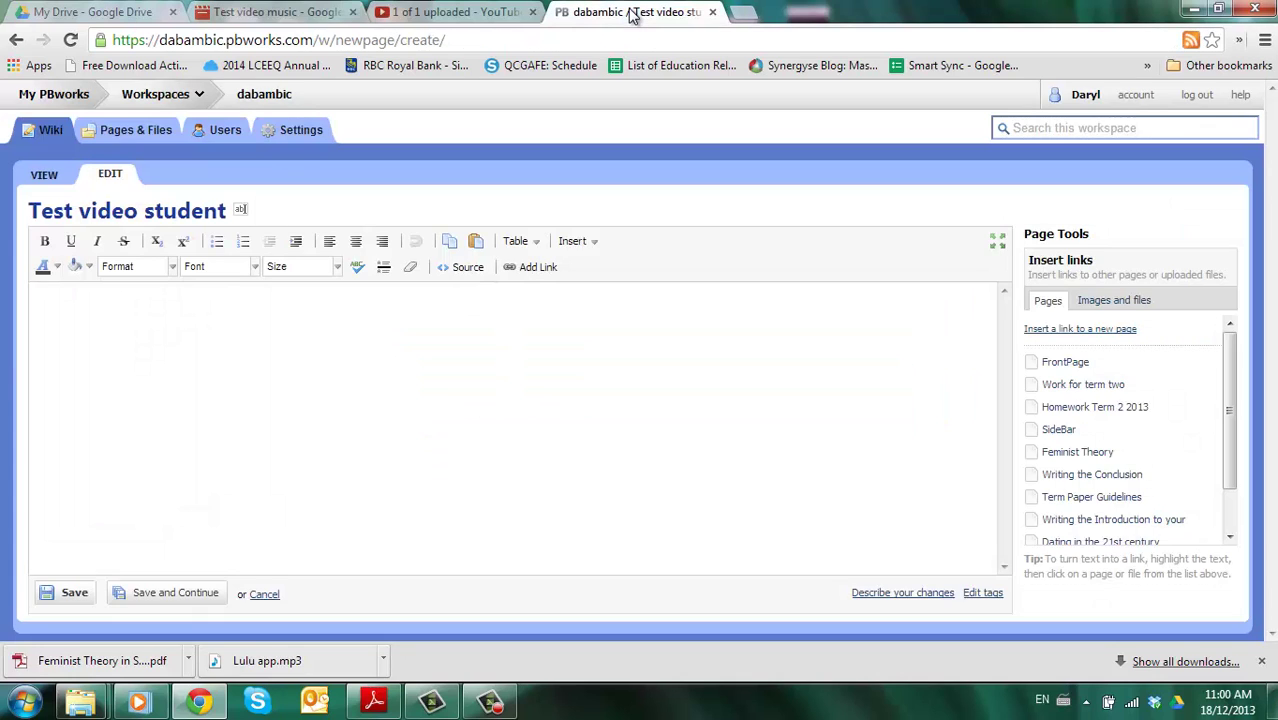
left_click(576, 242)
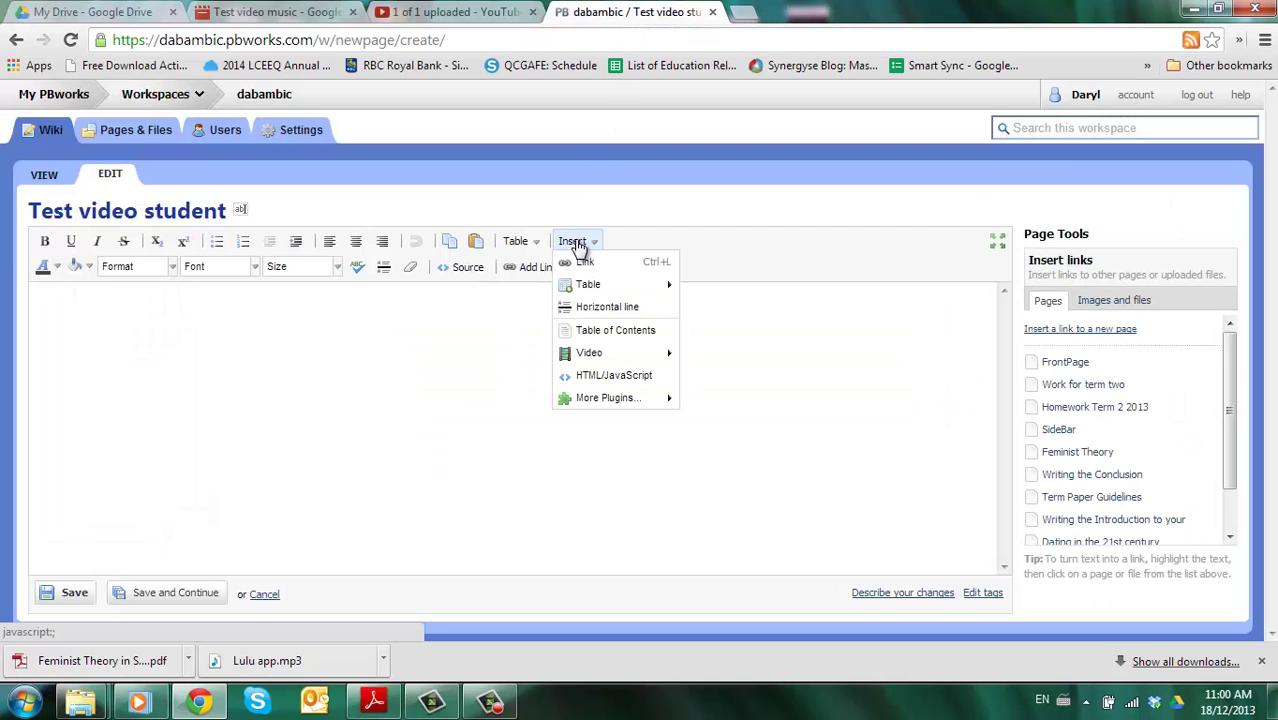
left_click(592, 376)
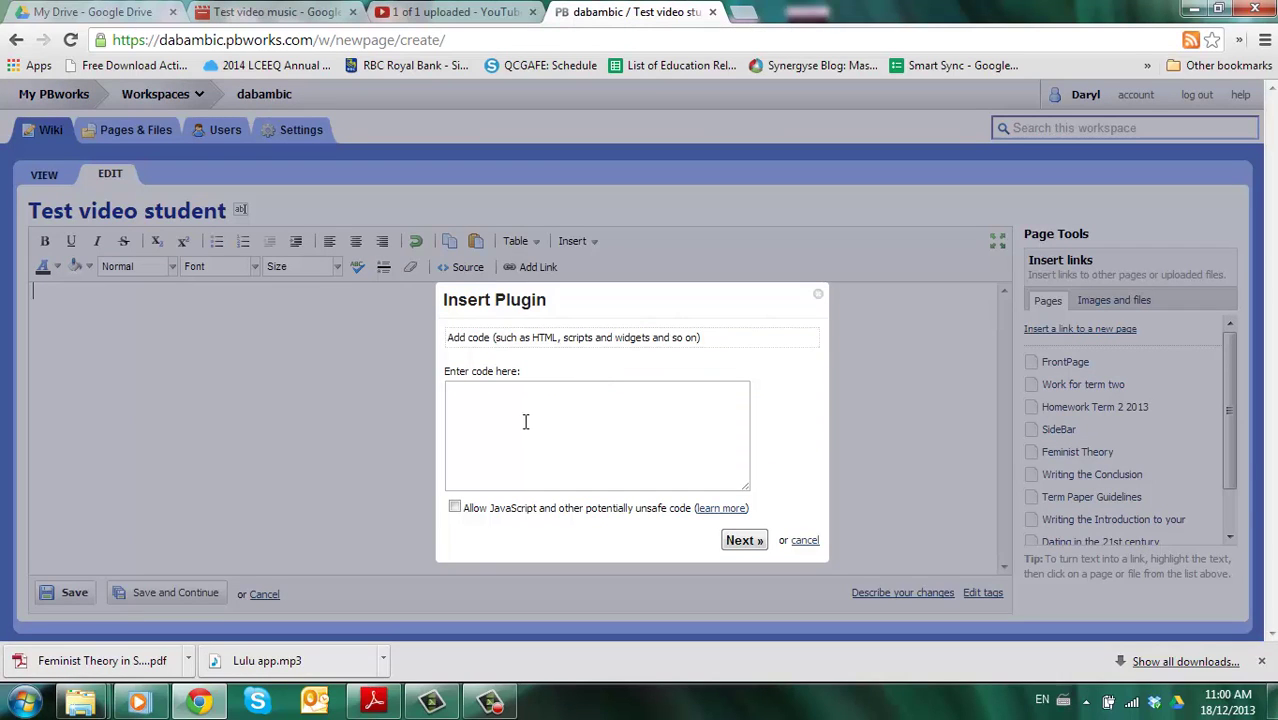
left_click(520, 418)
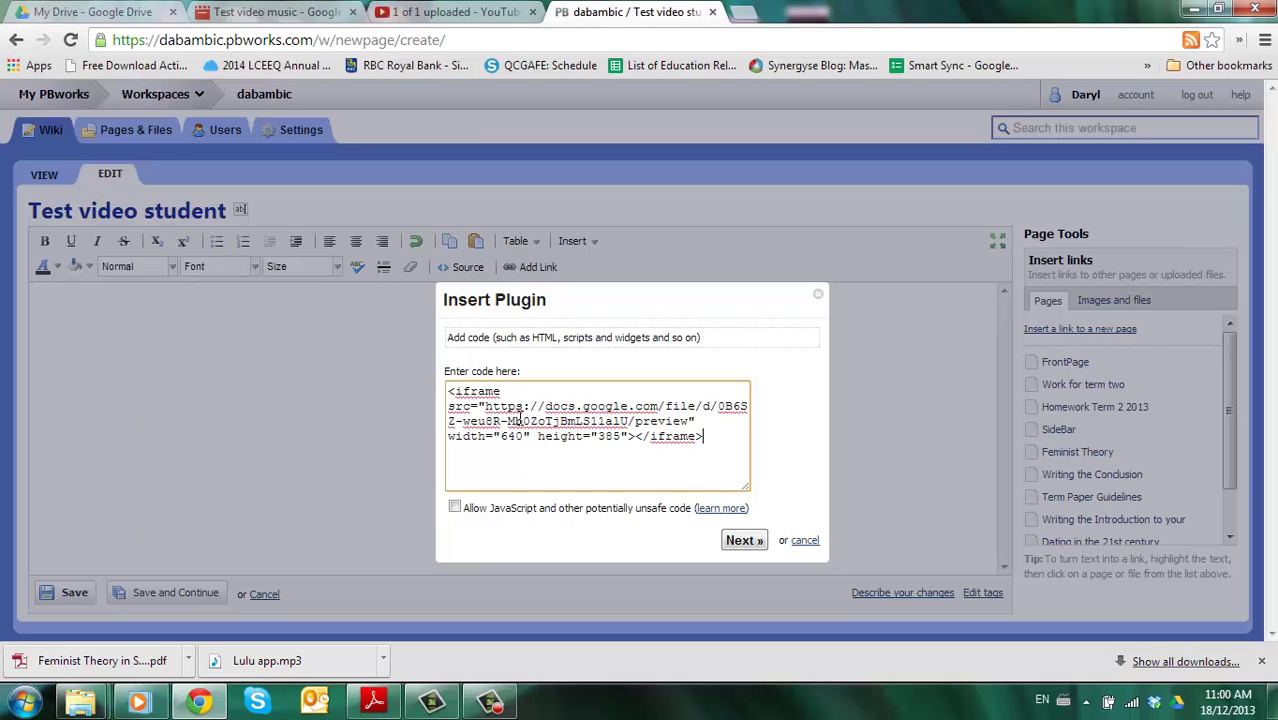
- Allow JavaScript, insert the Google Drive video plugin, and save the page
left_click(455, 509)
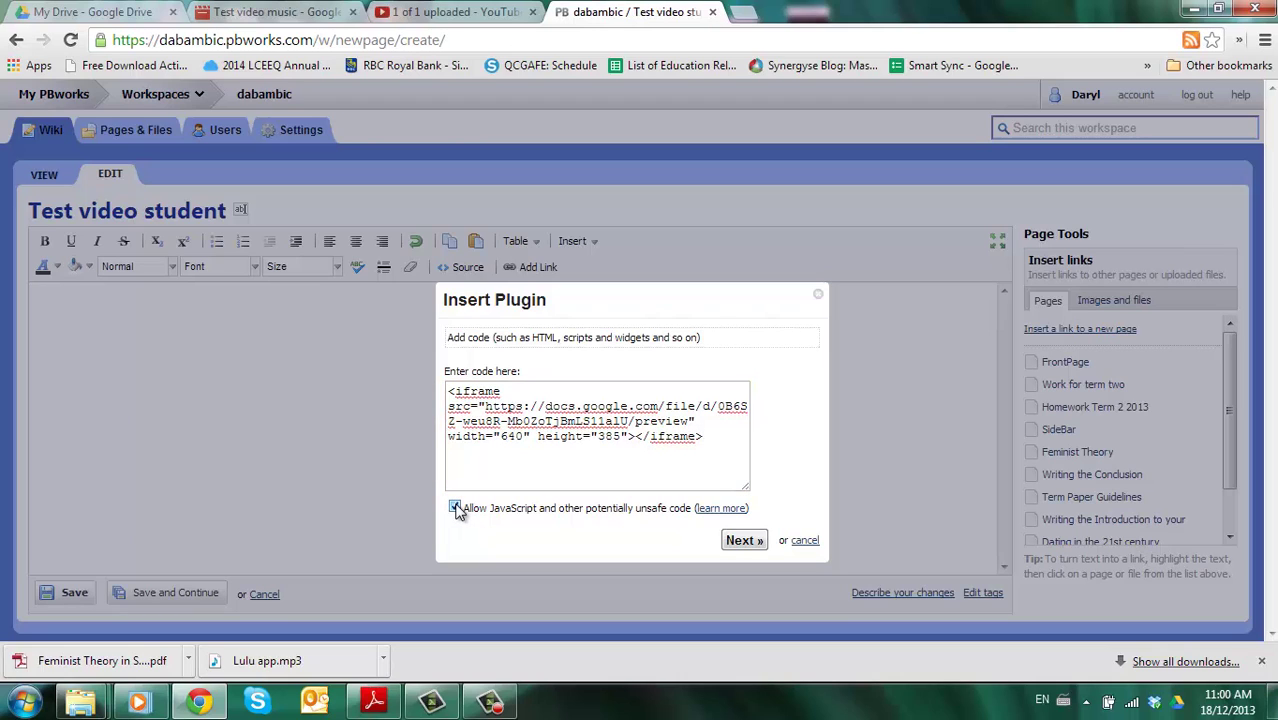
left_click(746, 541)
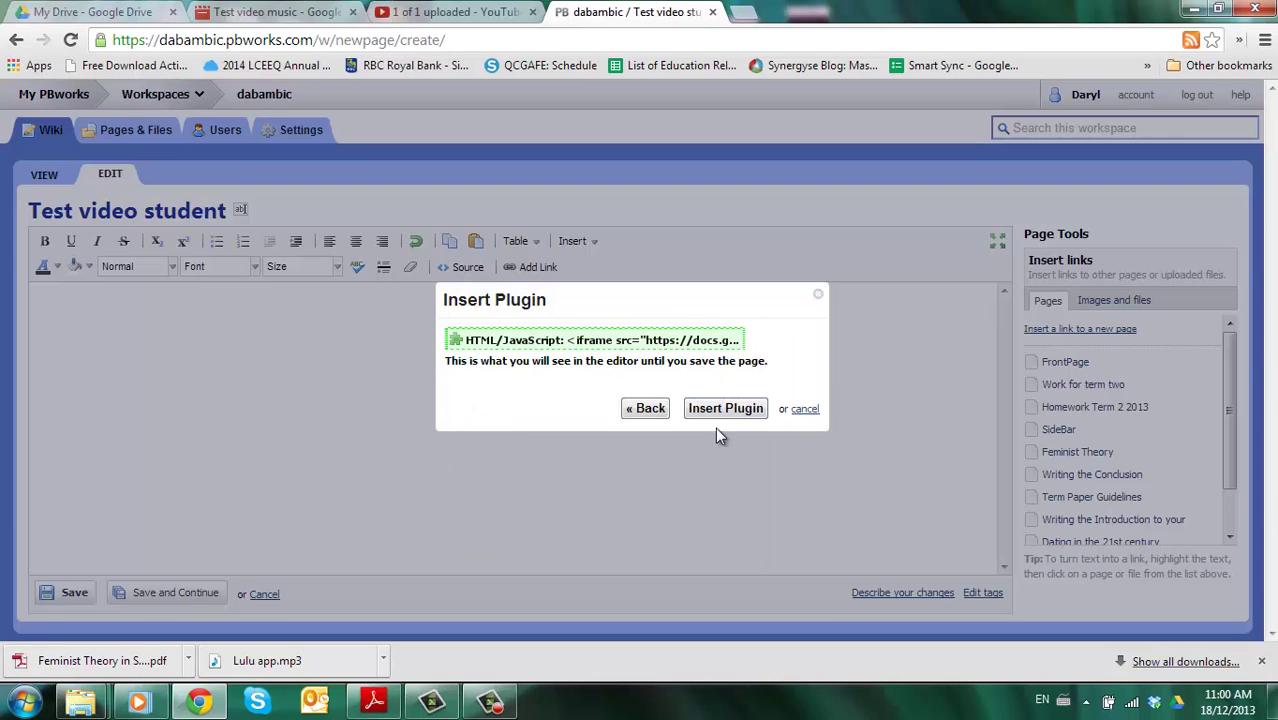
left_click(713, 411)
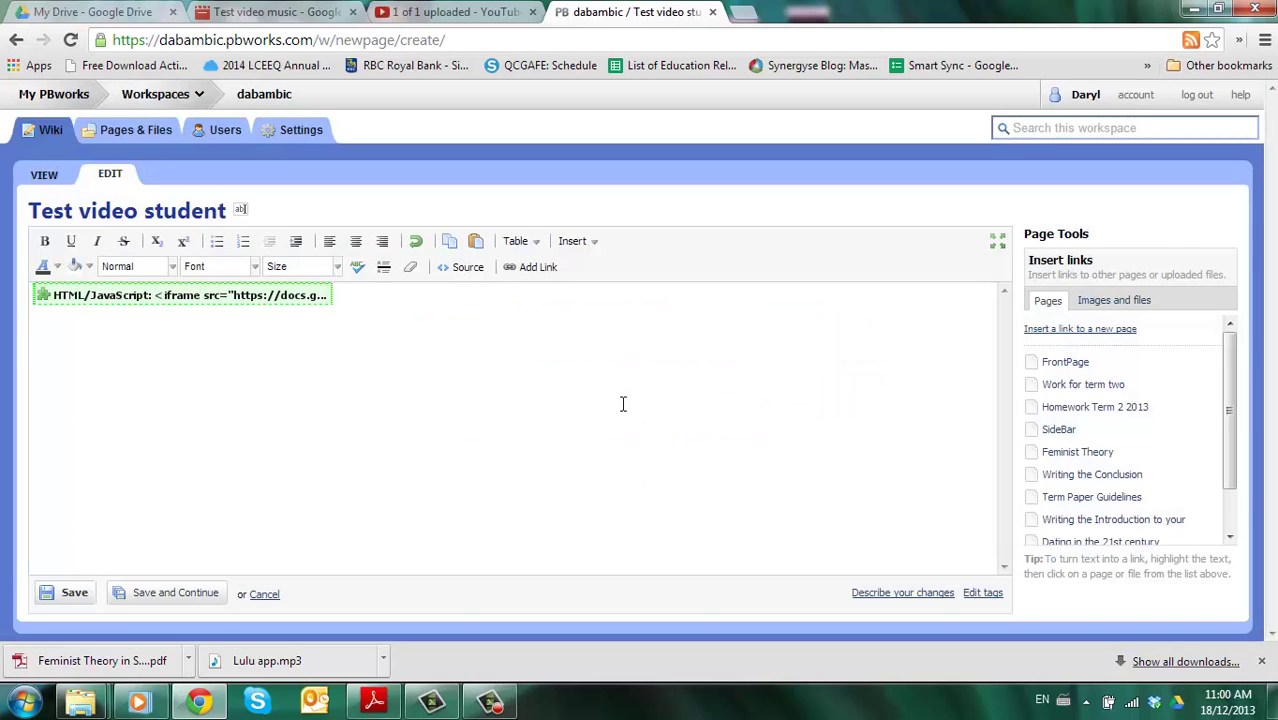
left_click(74, 596)
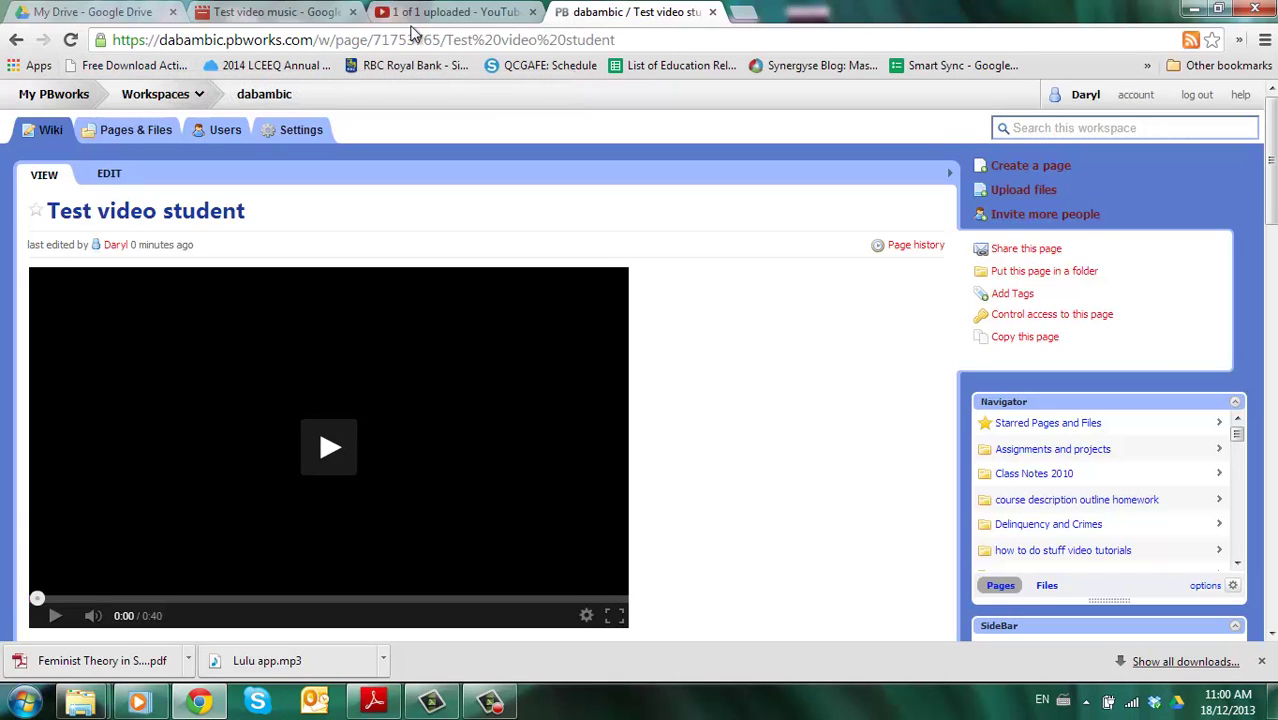
- Open the uploaded Test video on YouTube, pause it, and display its 560 × 315 embed code
left_click(462, 14)
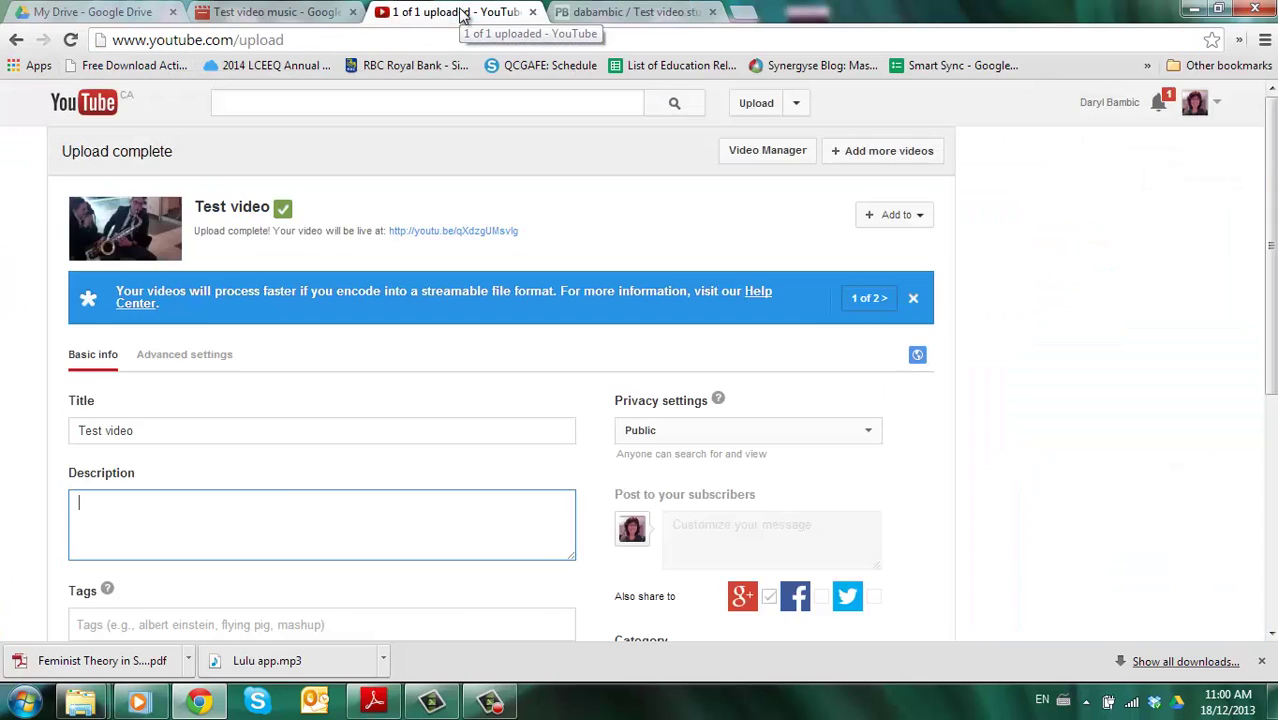
left_click(443, 231)
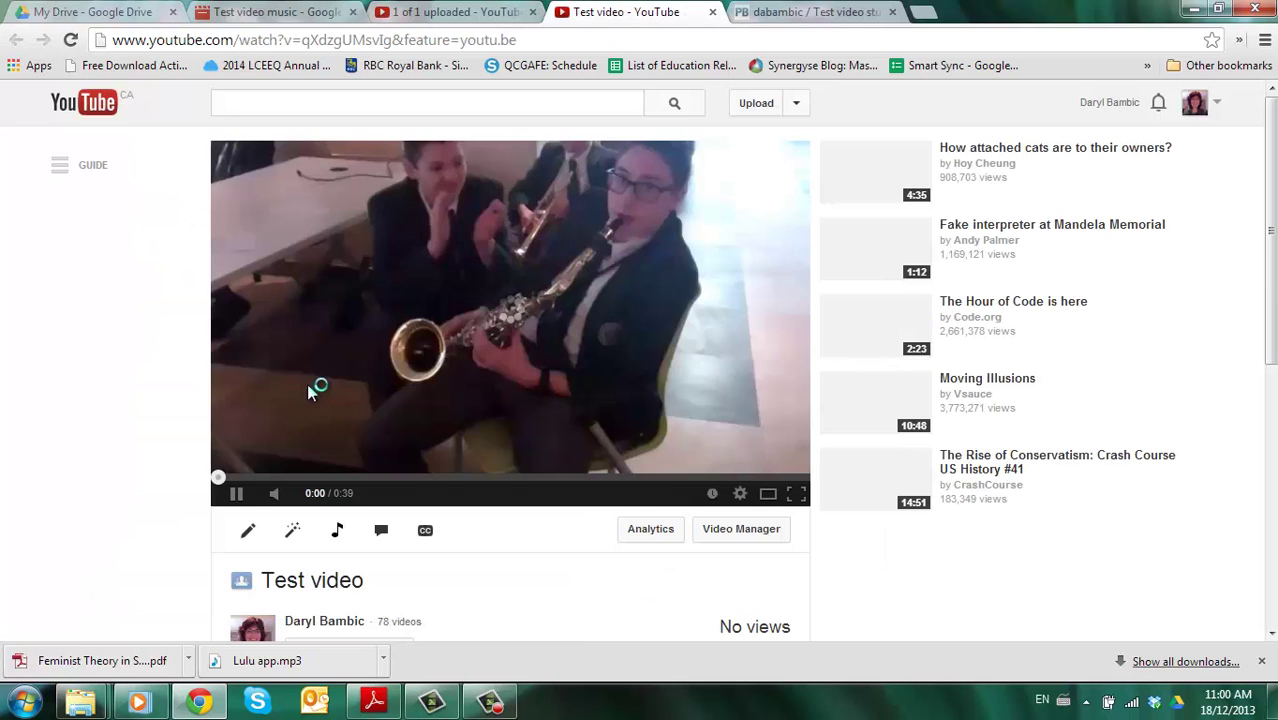
left_click(238, 493)
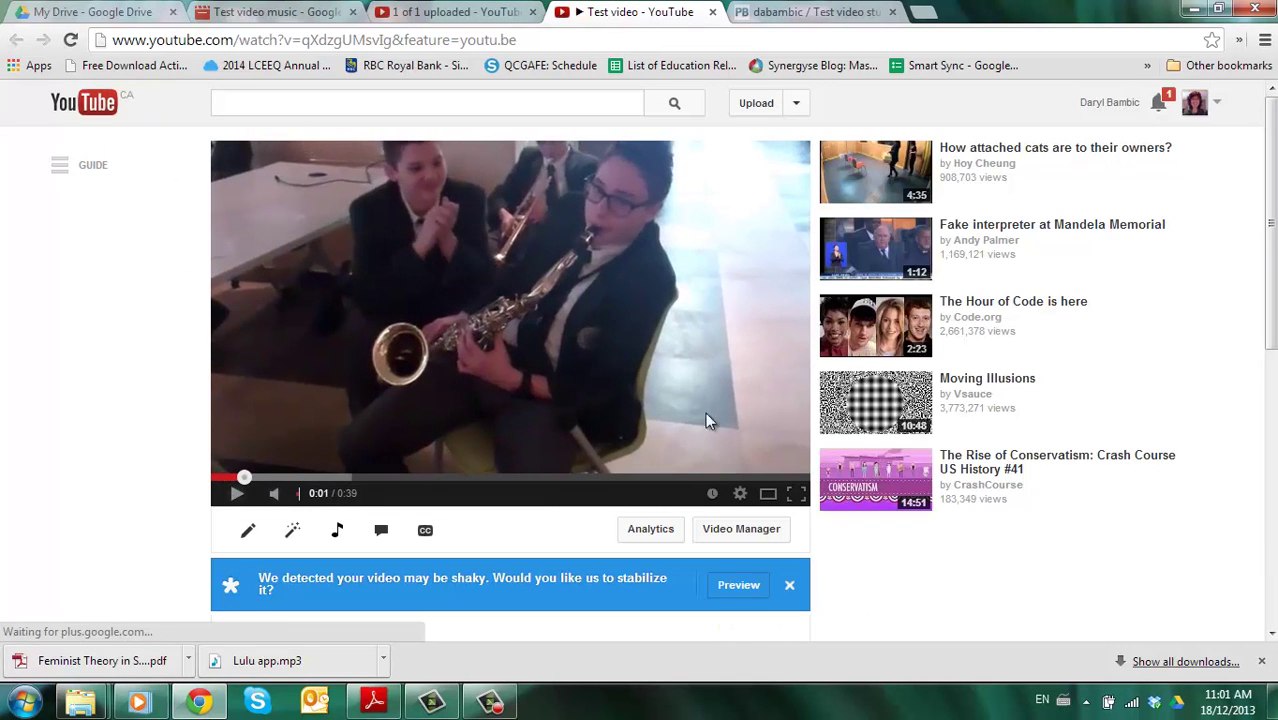
scroll(640, 360, "down", 3)
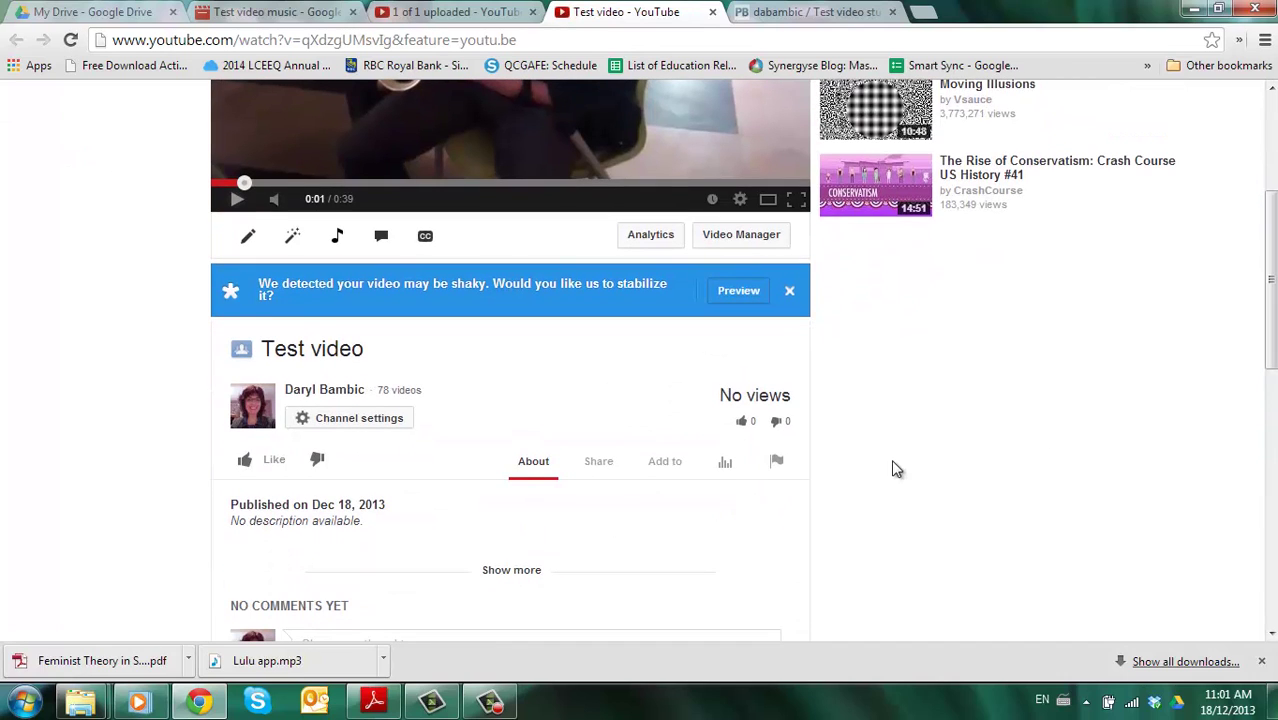
left_click(596, 460)
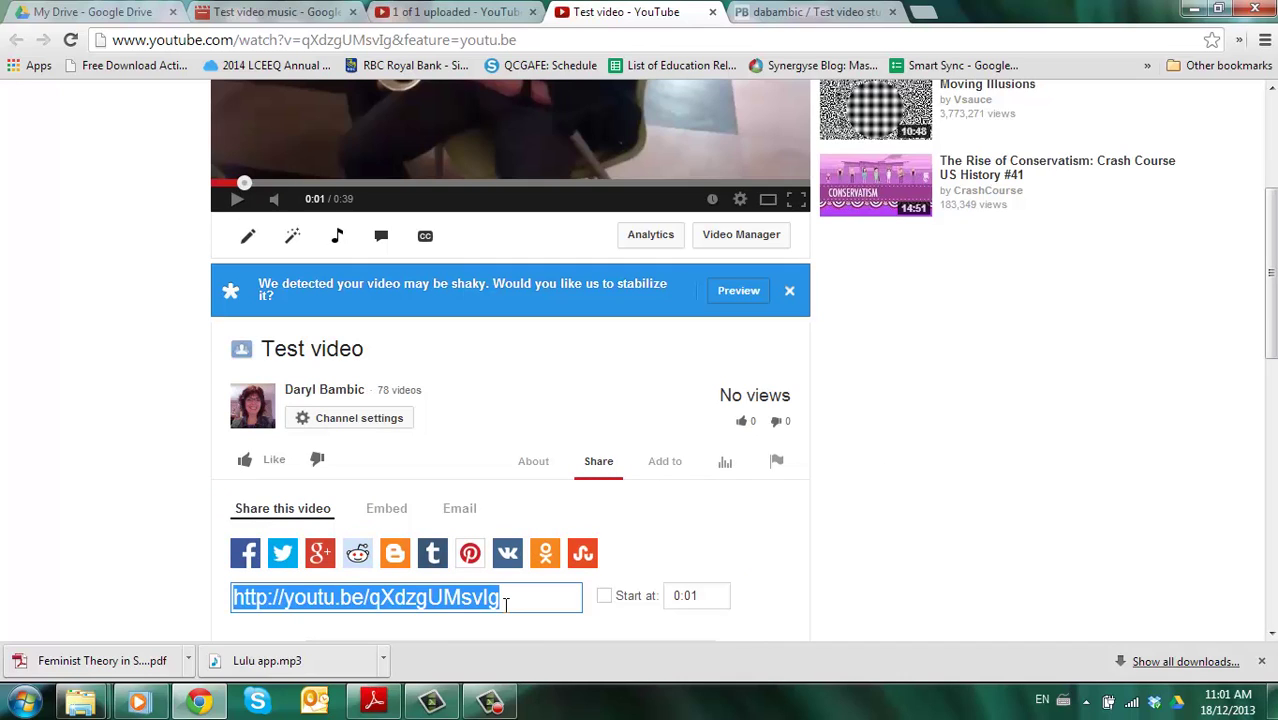
left_click(392, 512)
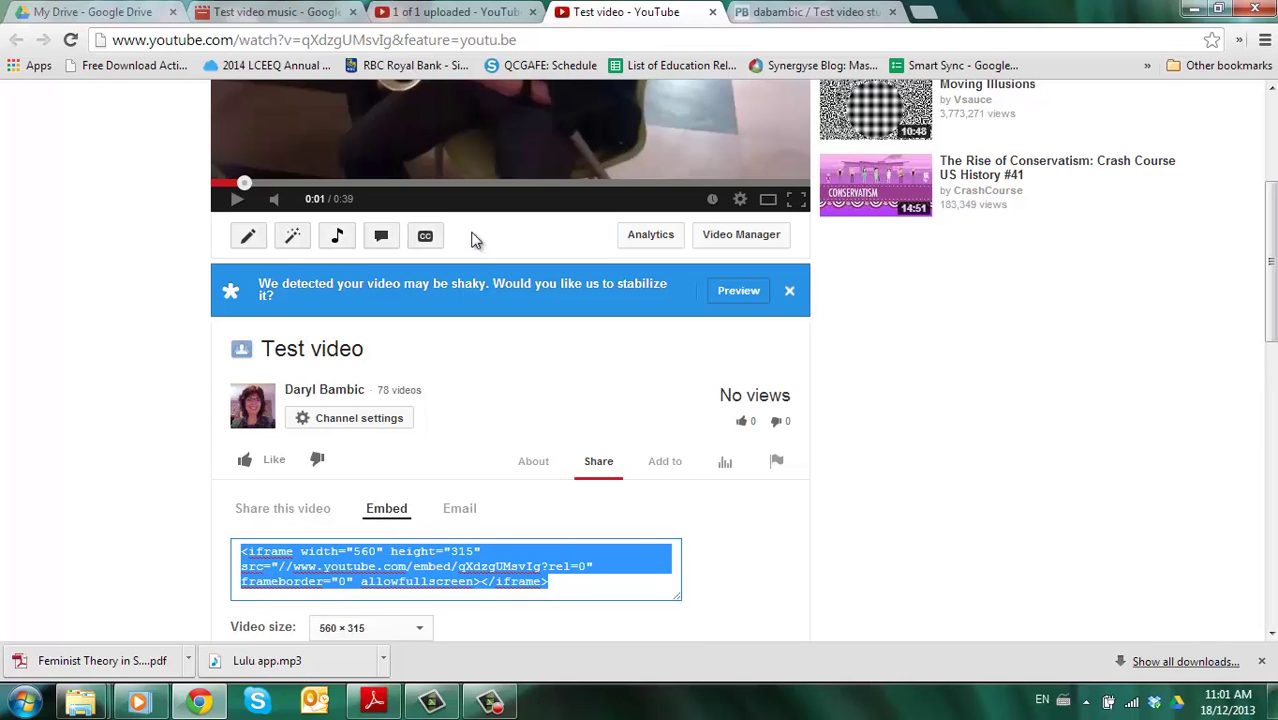
- Paste the YouTube embed code into an HTML/JavaScript plugin below the Google Drive video
left_click(806, 13)
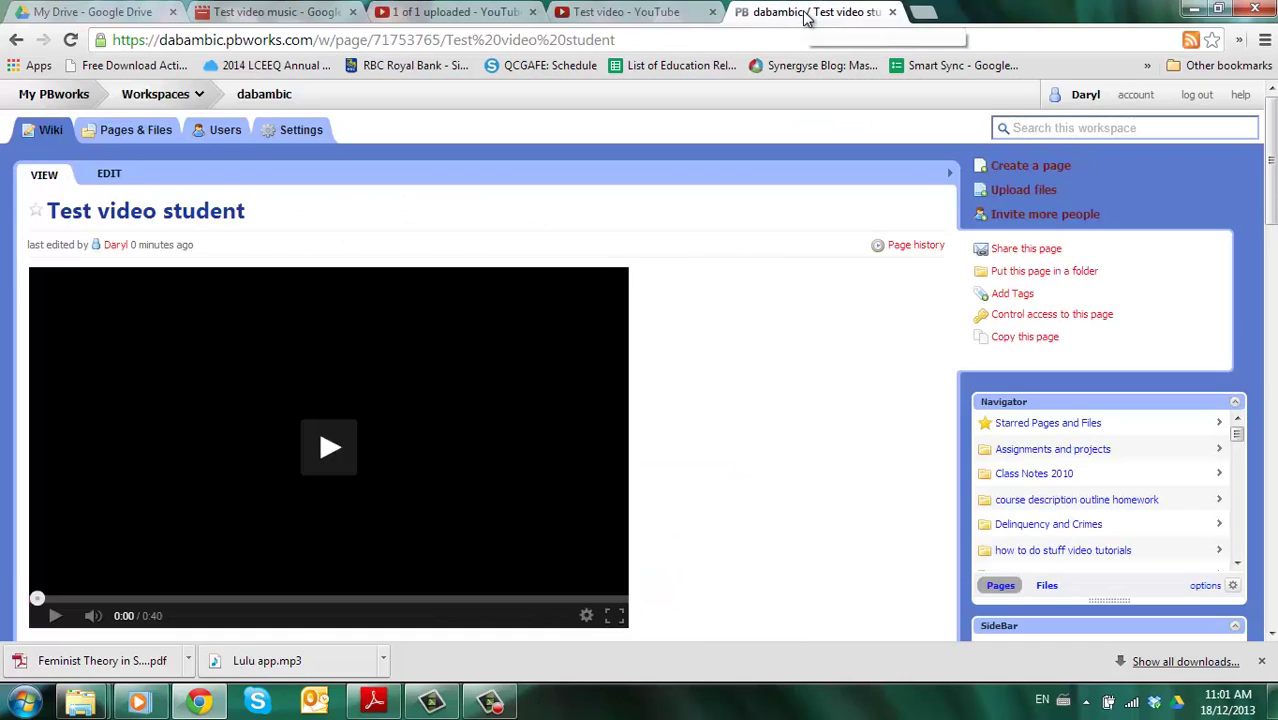
left_click(109, 177)
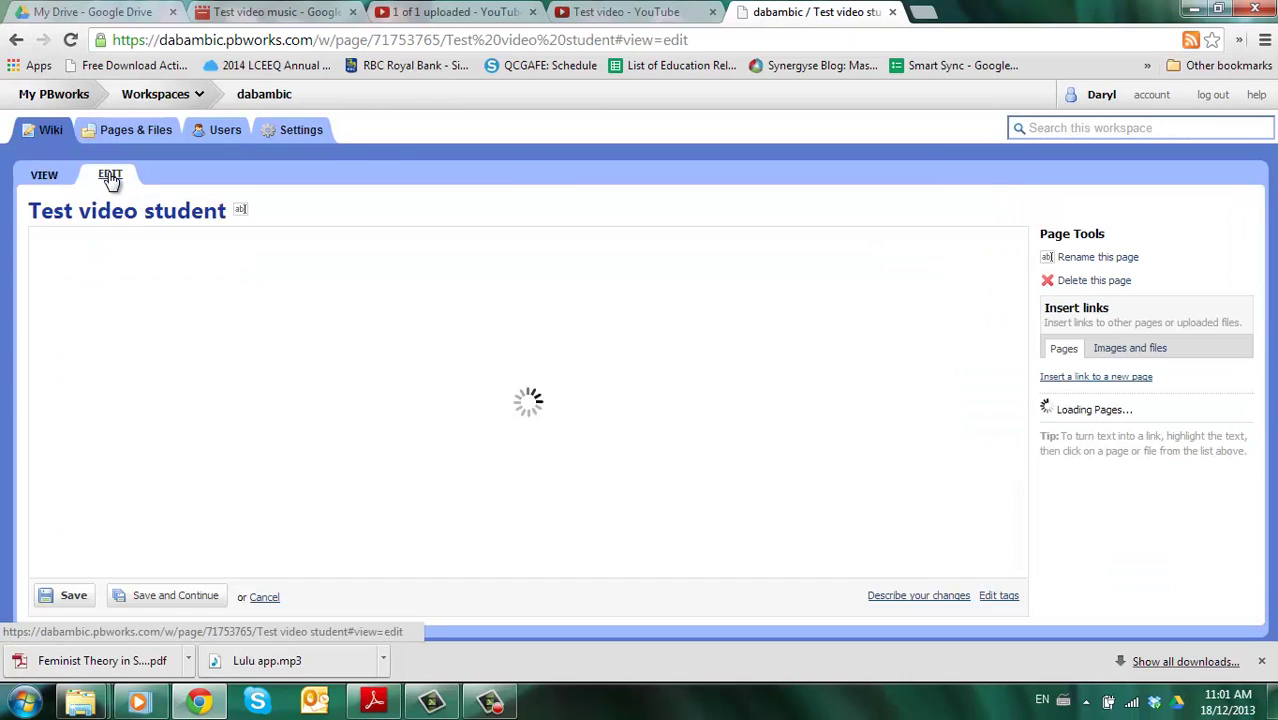
left_click(368, 304)
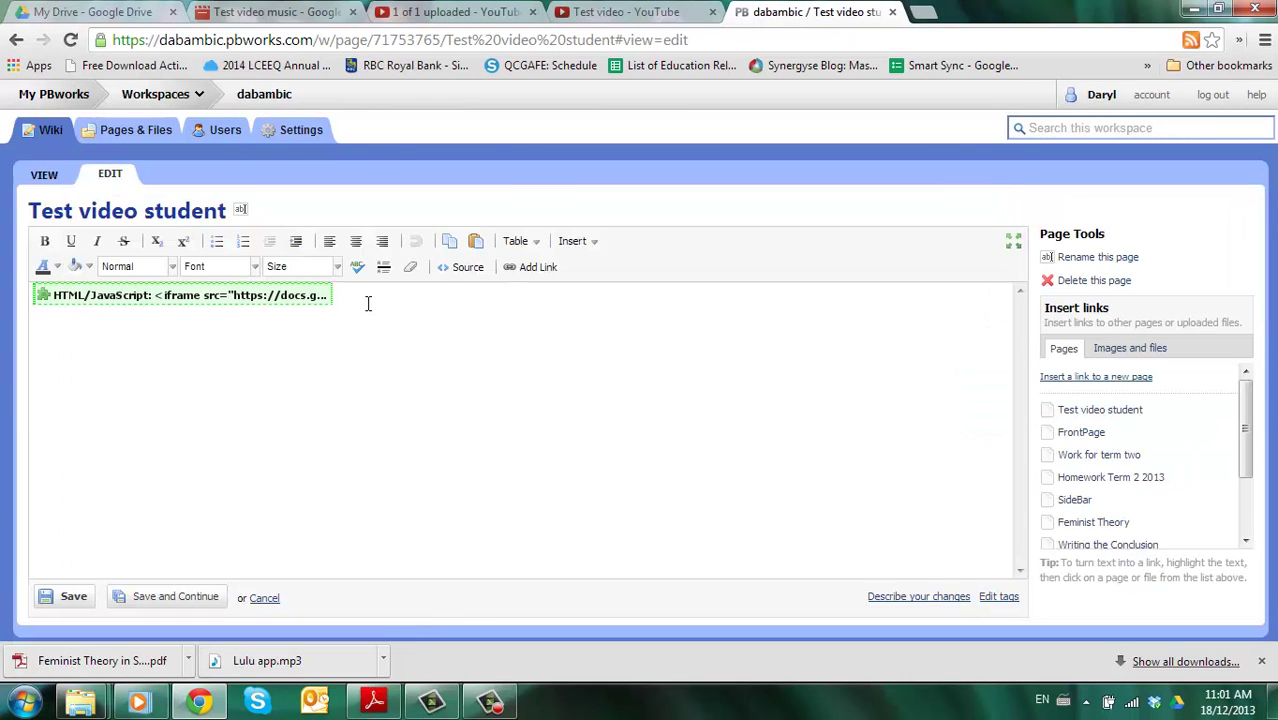
left_click(575, 242)
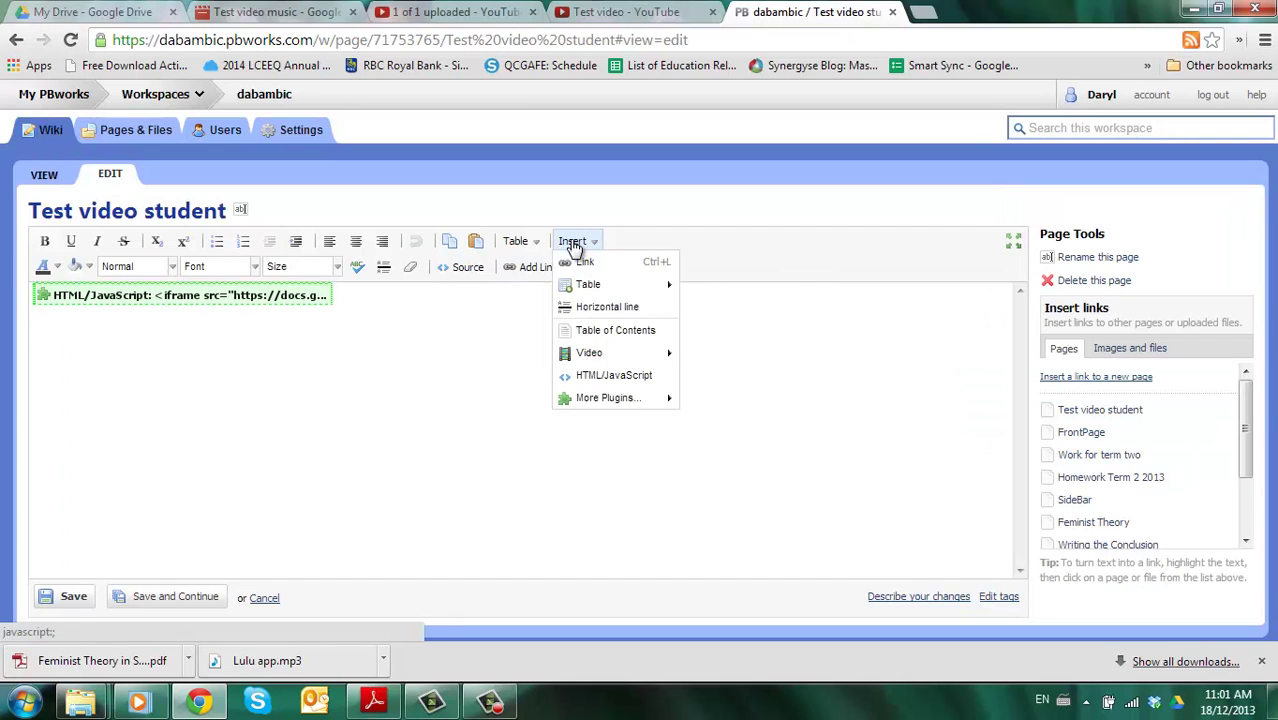
left_click(590, 375)
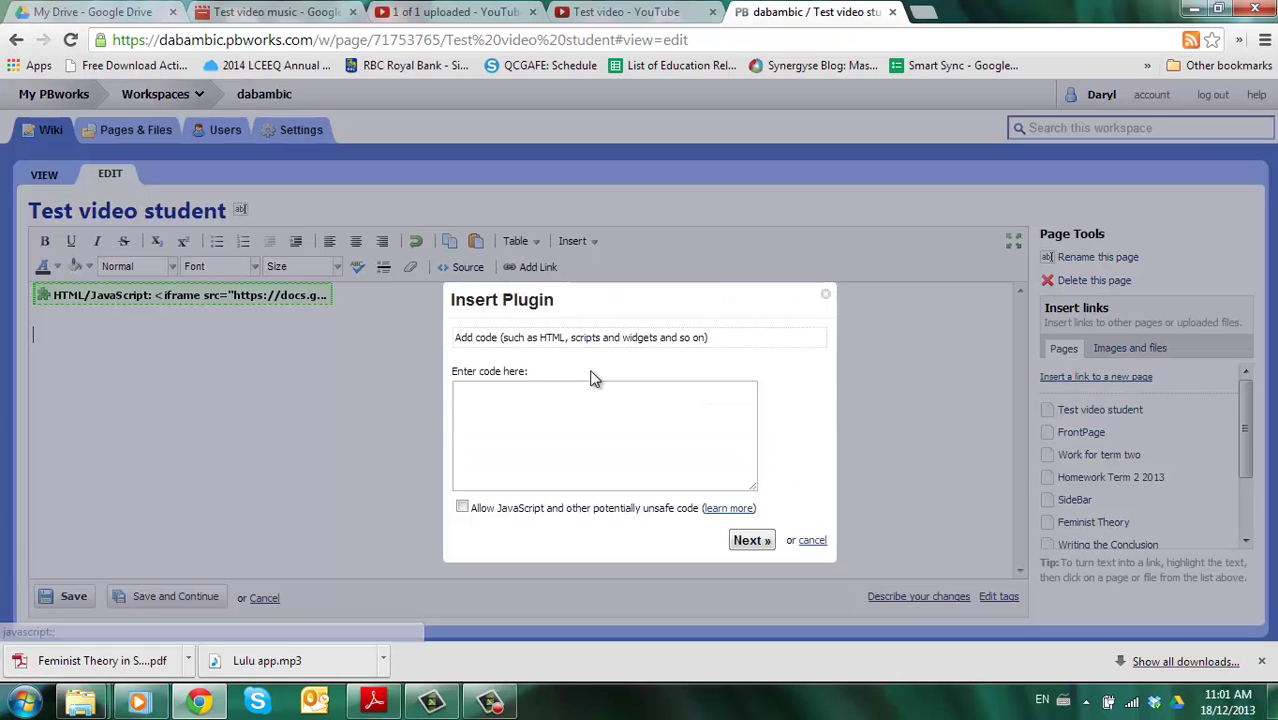
left_click(527, 416)
type("<iframe width=\"560\" height=\"315\" src=\"//www.youtube.com/embed/gXdzgUMsvIg?rel=0\" frameborder=\"0\" allowfullscreen></iframe>")
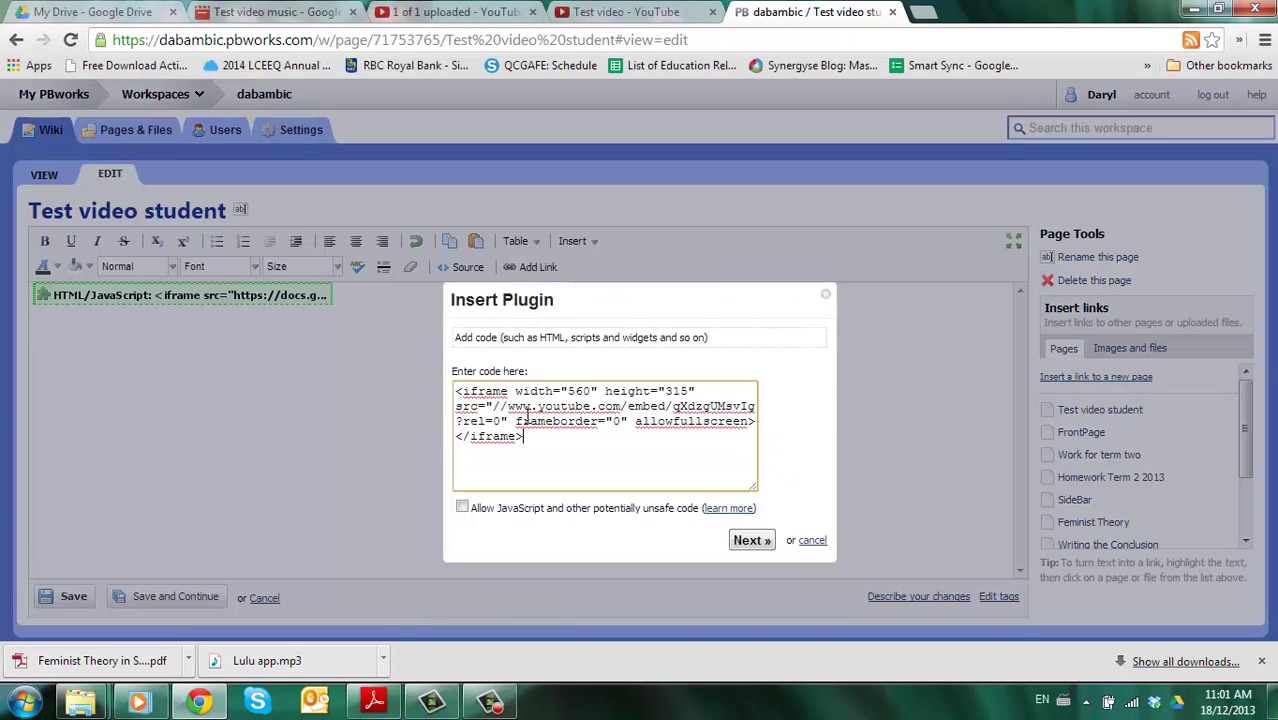
- Allow JavaScript, insert the YouTube plugin, and save the page with both videos
left_click(462, 508)
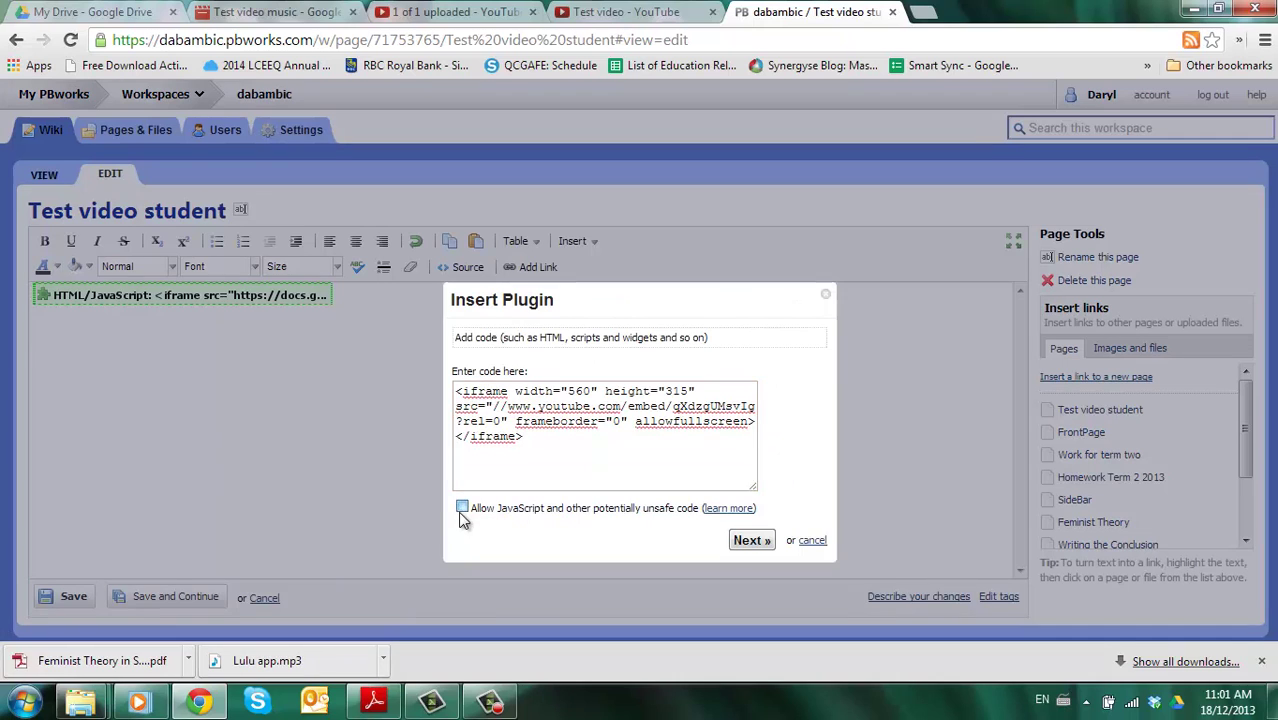
left_click(750, 540)
left_click(729, 410)
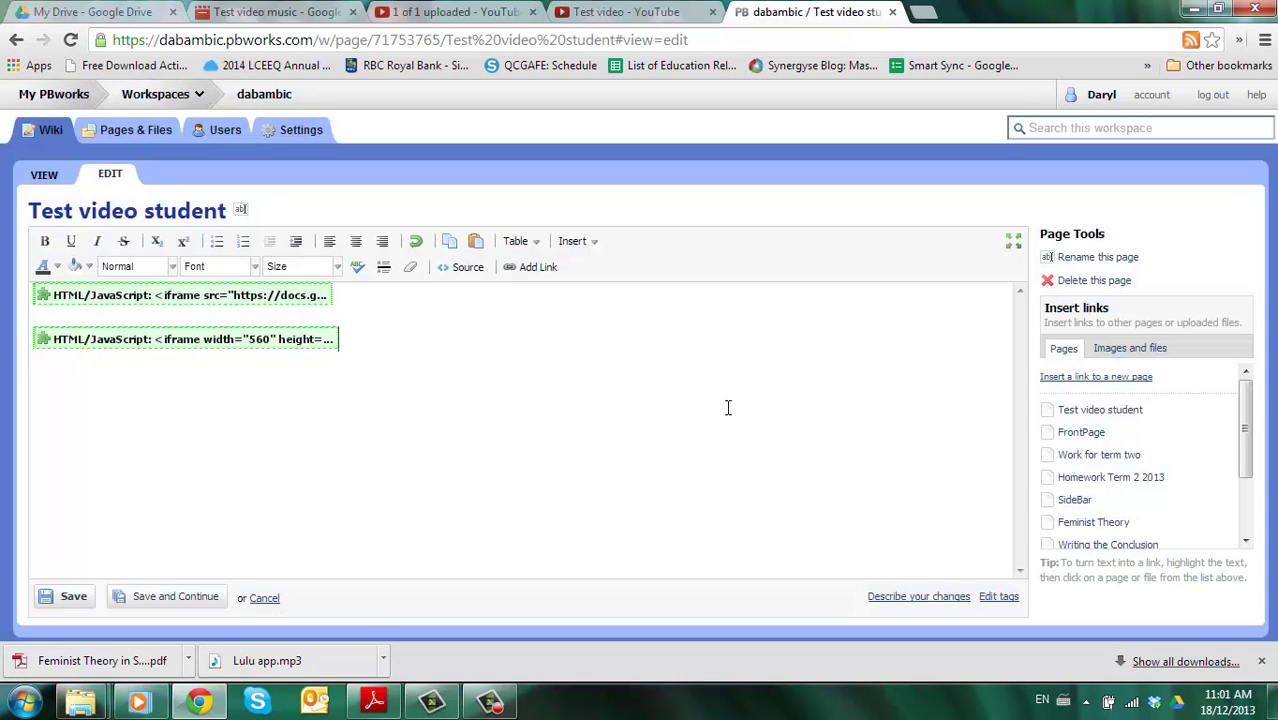
left_click(72, 597)
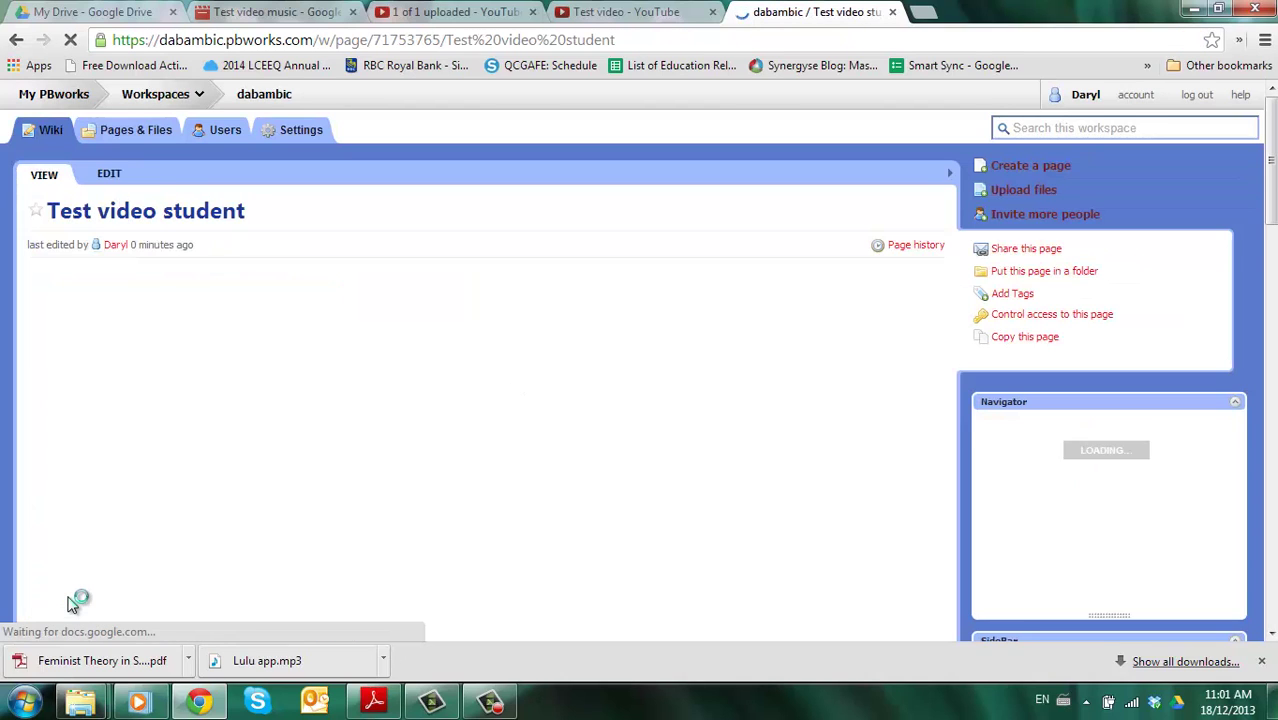